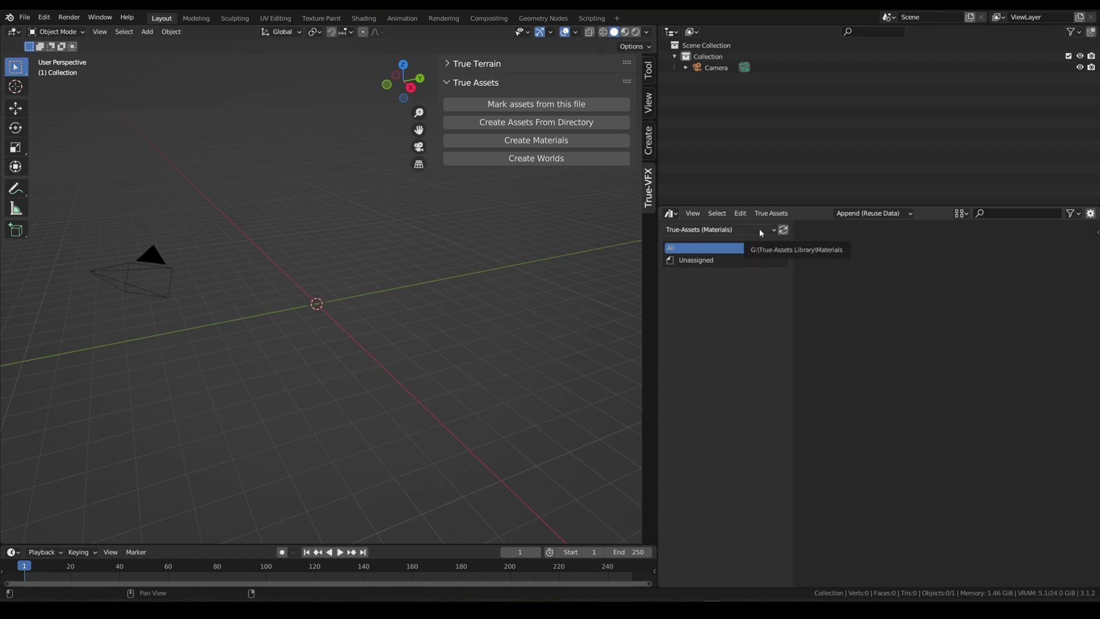
- Inspect the Bricks075A_4K-PNG and Gravel023_4K-PNG texture folders in Explorer, then minimize it
{"action": "left_click", "coordinate": [784, 230]}
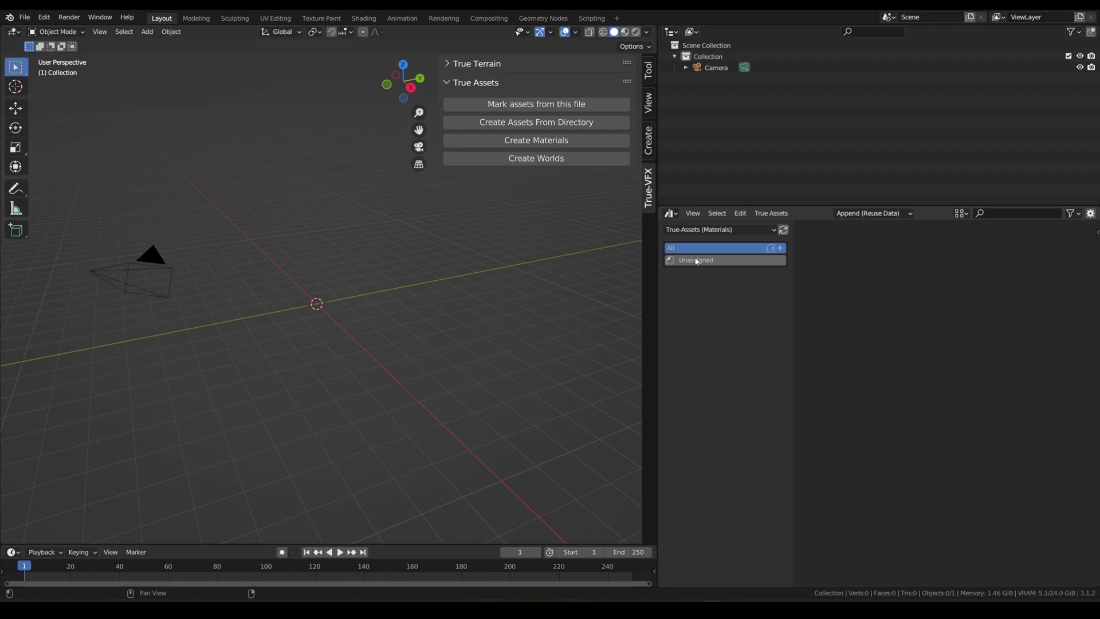
{"action": "key", "text": "alt+Tab"}
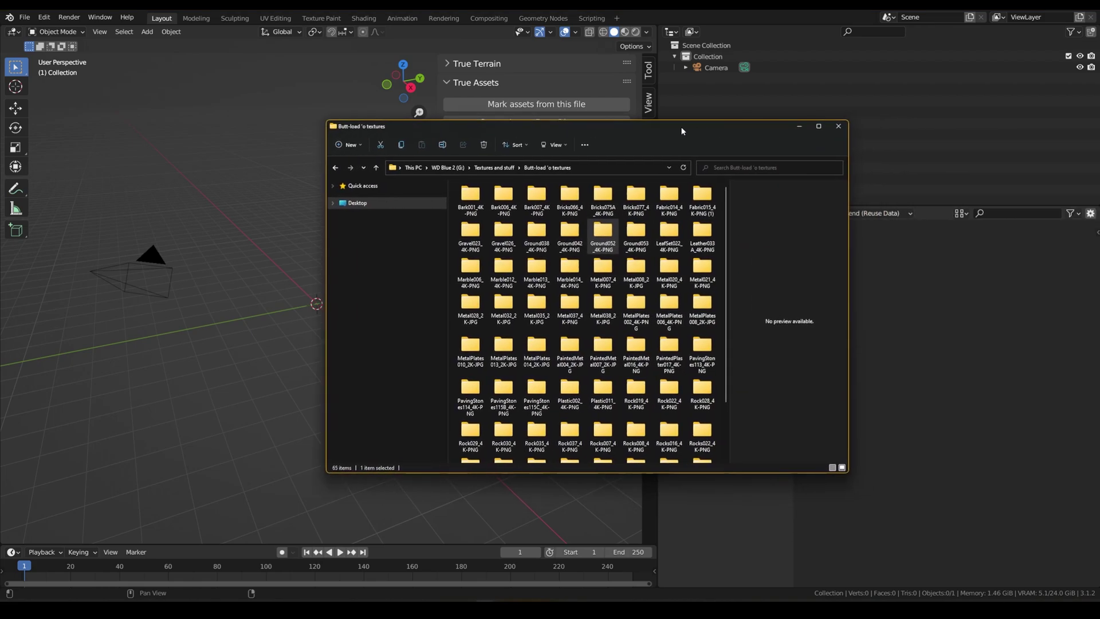
{"action": "left_click", "coordinate": [609, 200]}
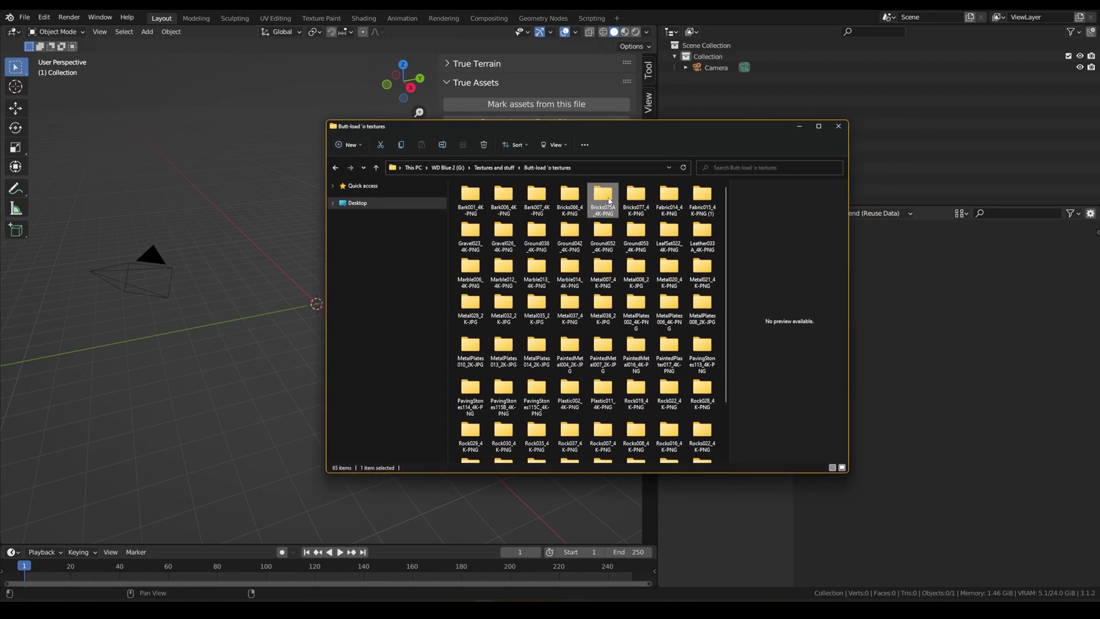
{"action": "double_click", "coordinate": [609, 200]}
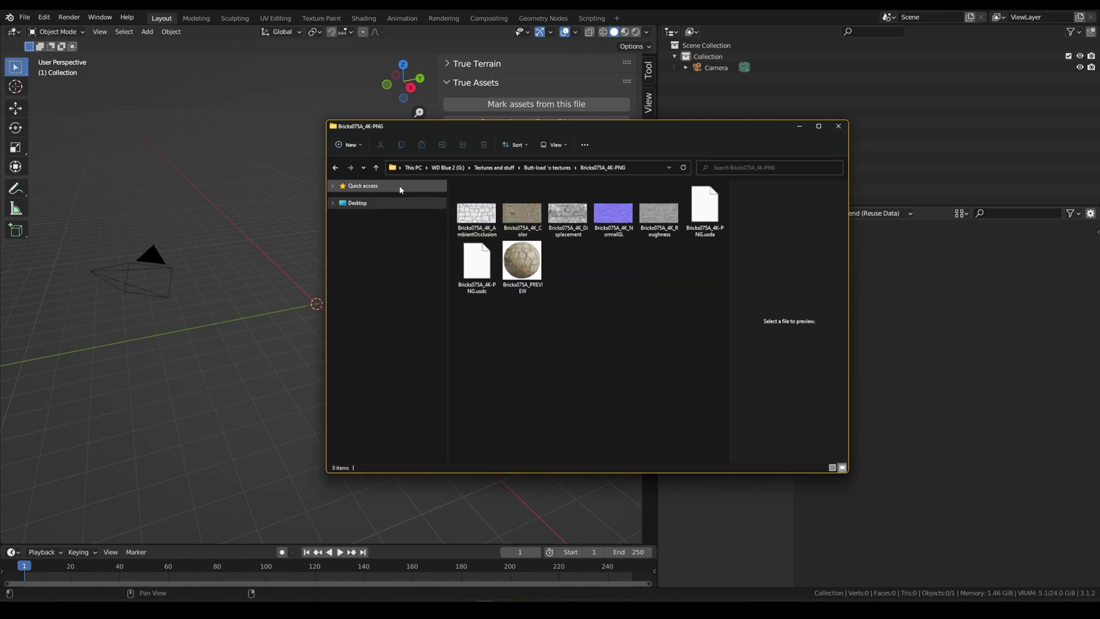
{"action": "left_click", "coordinate": [376, 168]}
{"action": "double_click", "coordinate": [482, 229]}
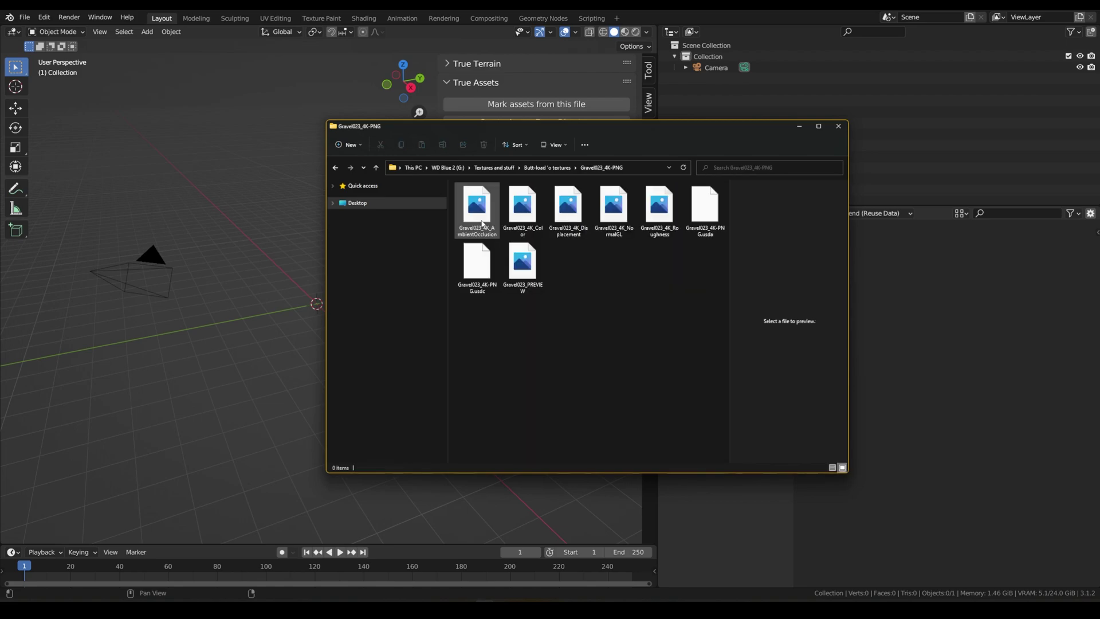
{"action": "left_click", "coordinate": [376, 168]}
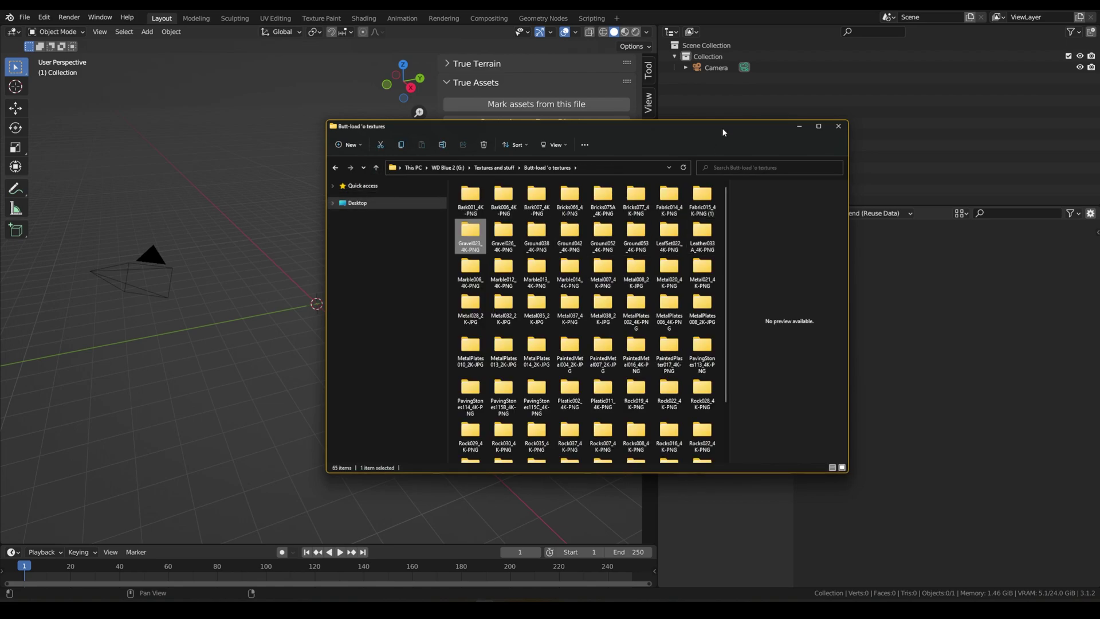
{"action": "left_click", "coordinate": [799, 127]}
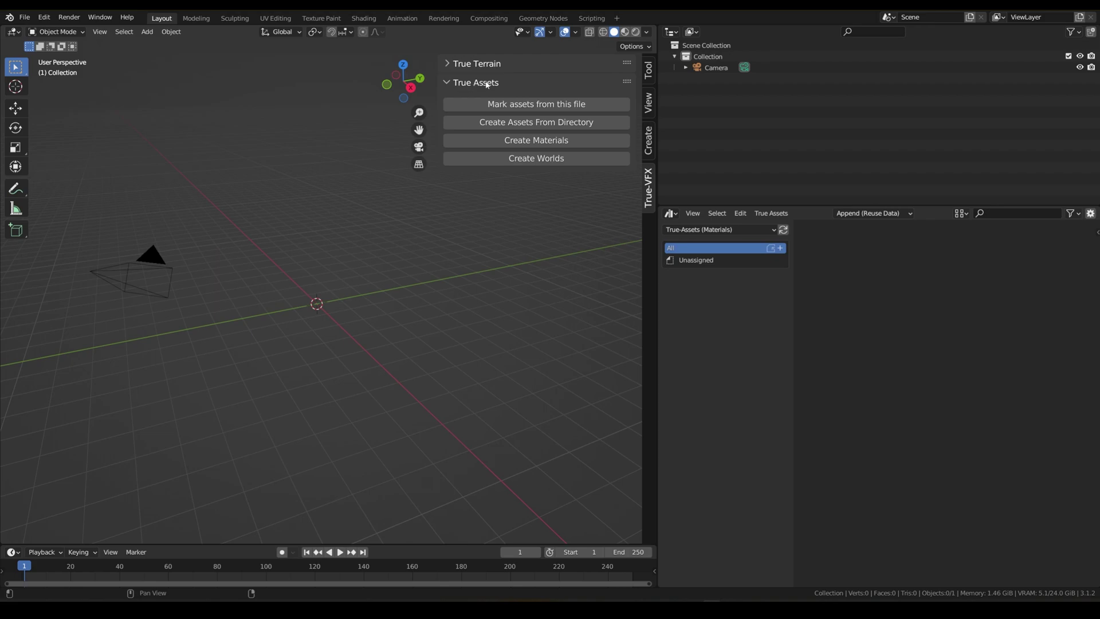
- Point True Assets' Create Materials browser at the 'Butt-load 'o textures' directory
{"action": "left_click", "coordinate": [531, 141]}
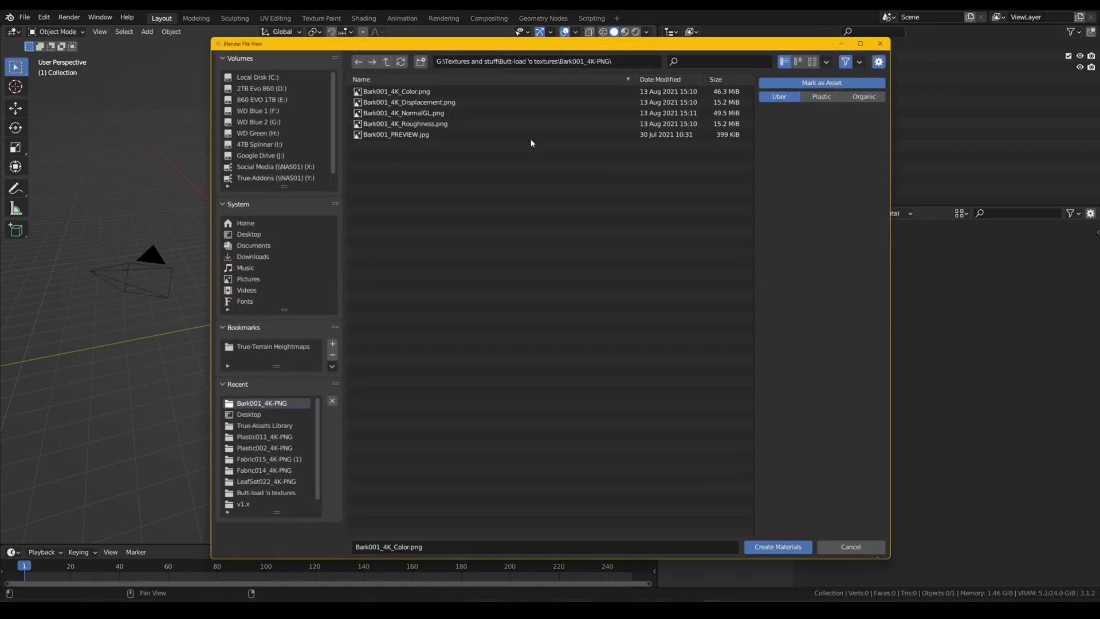
{"action": "left_click", "coordinate": [387, 62]}
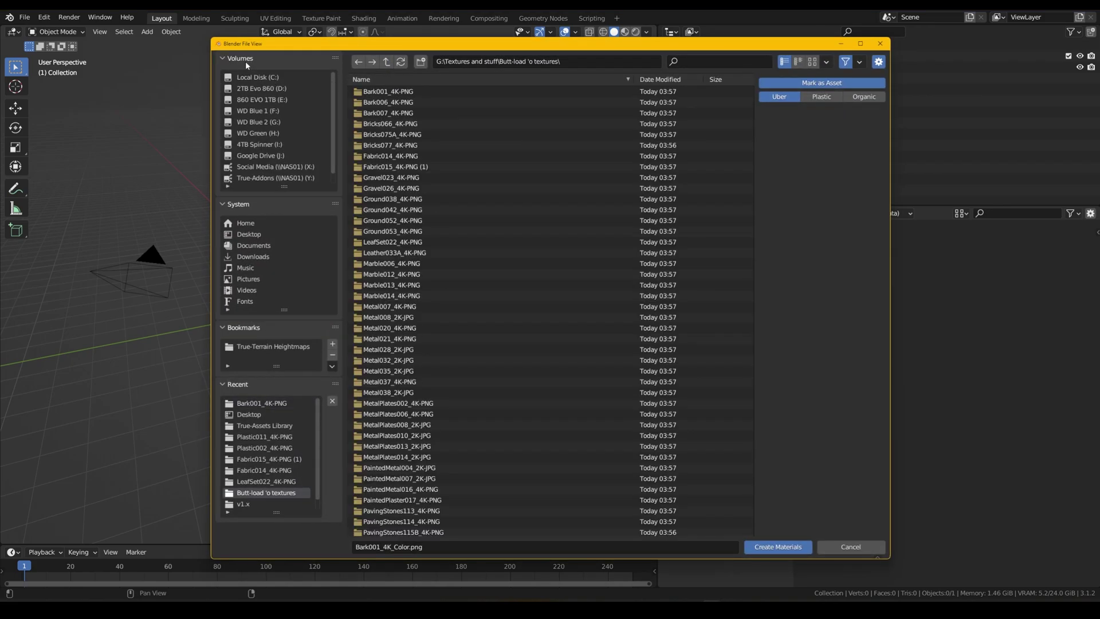
{"action": "left_click_drag", "start_coordinate": [245, 60], "coordinate": [237, 103]}
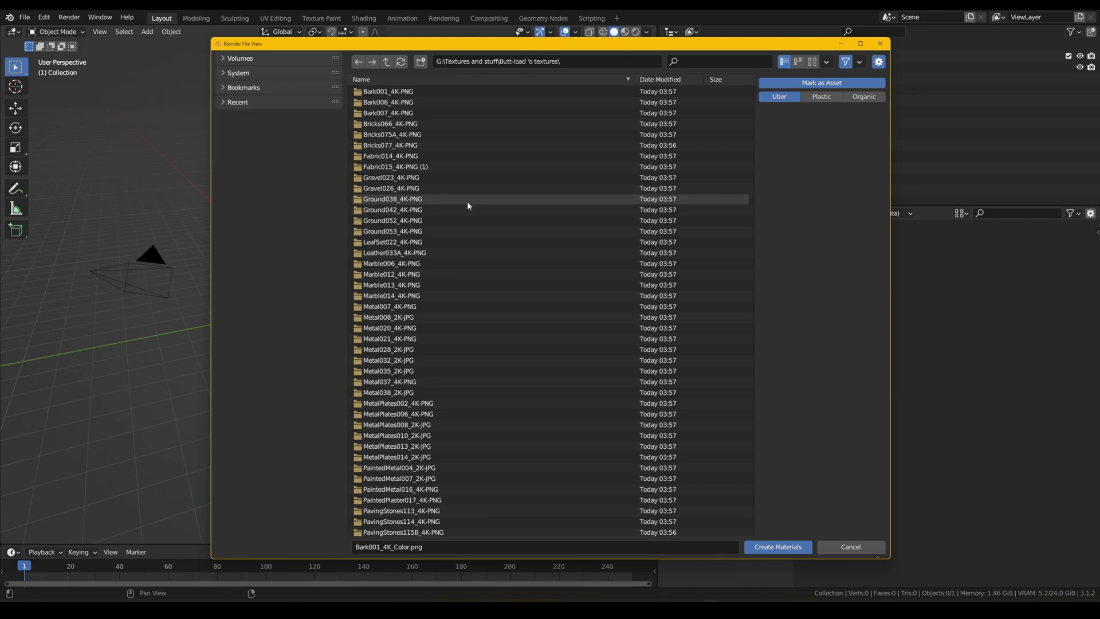
{"action": "scroll", "coordinate": [468, 205], "scroll_direction": "down", "scroll_amount": 6}
{"action": "scroll", "coordinate": [468, 205], "scroll_direction": "up", "scroll_amount": 6}
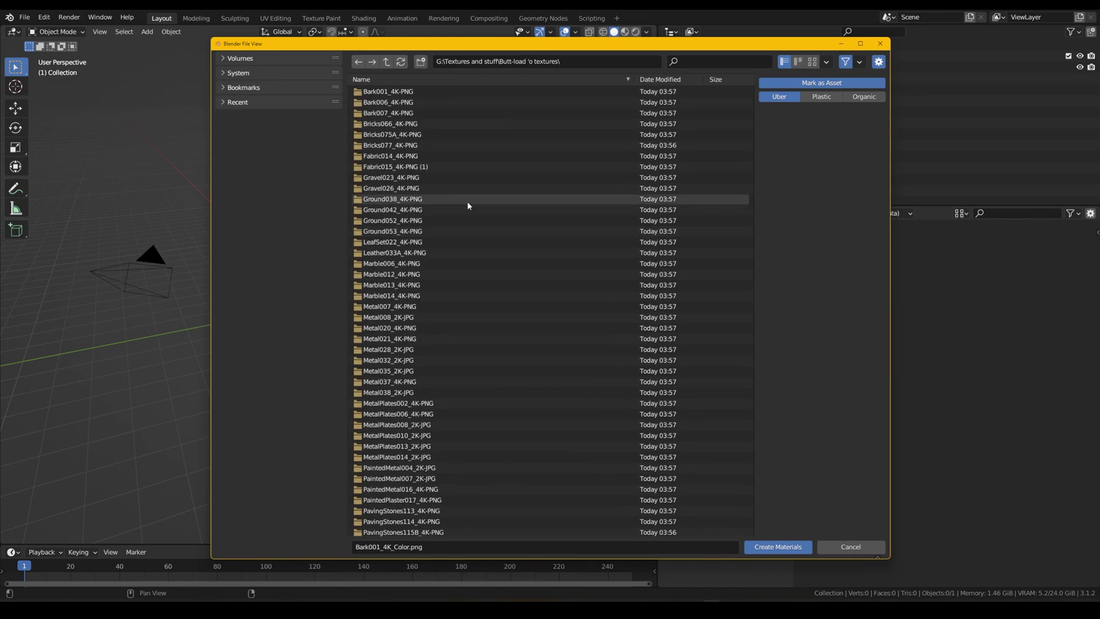
- Create the materials and browse them in the Current File asset library
{"action": "left_click", "coordinate": [783, 547]}
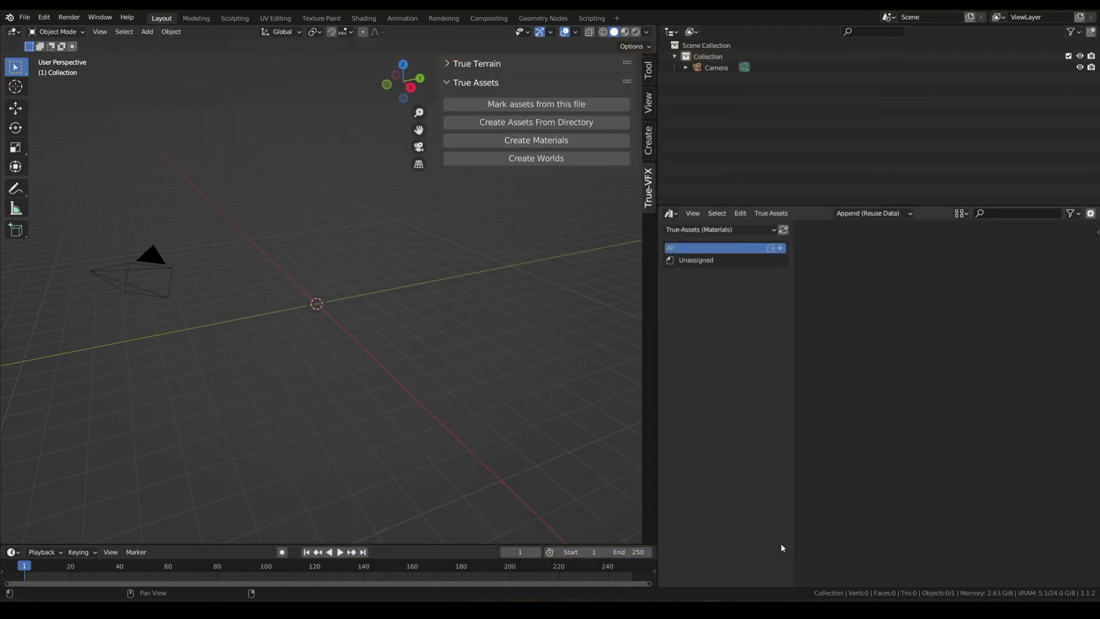
{"action": "left_click", "coordinate": [723, 235]}
{"action": "left_click", "coordinate": [723, 240]}
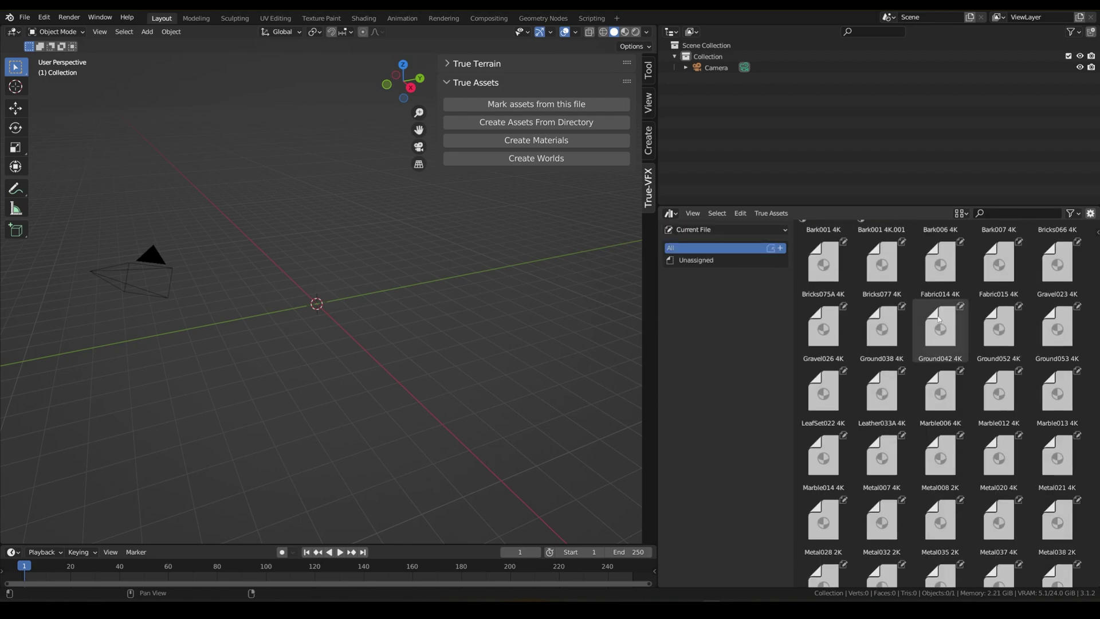
{"action": "scroll", "coordinate": [939, 321], "scroll_direction": "up", "scroll_amount": 3}
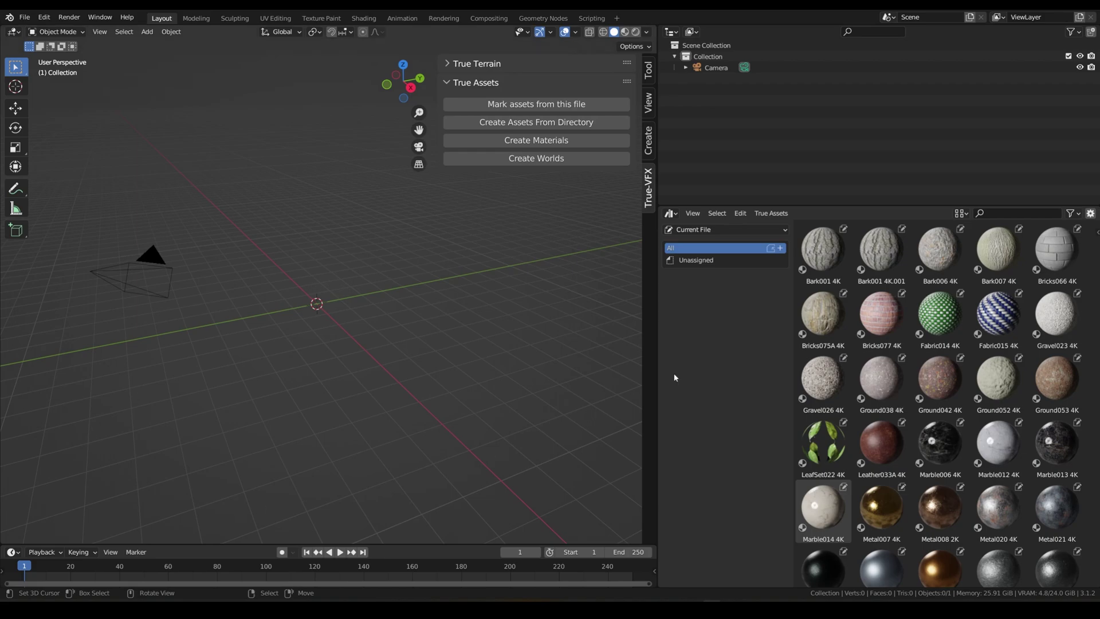
{"action": "scroll", "coordinate": [881, 261], "scroll_direction": "down", "scroll_amount": 15}
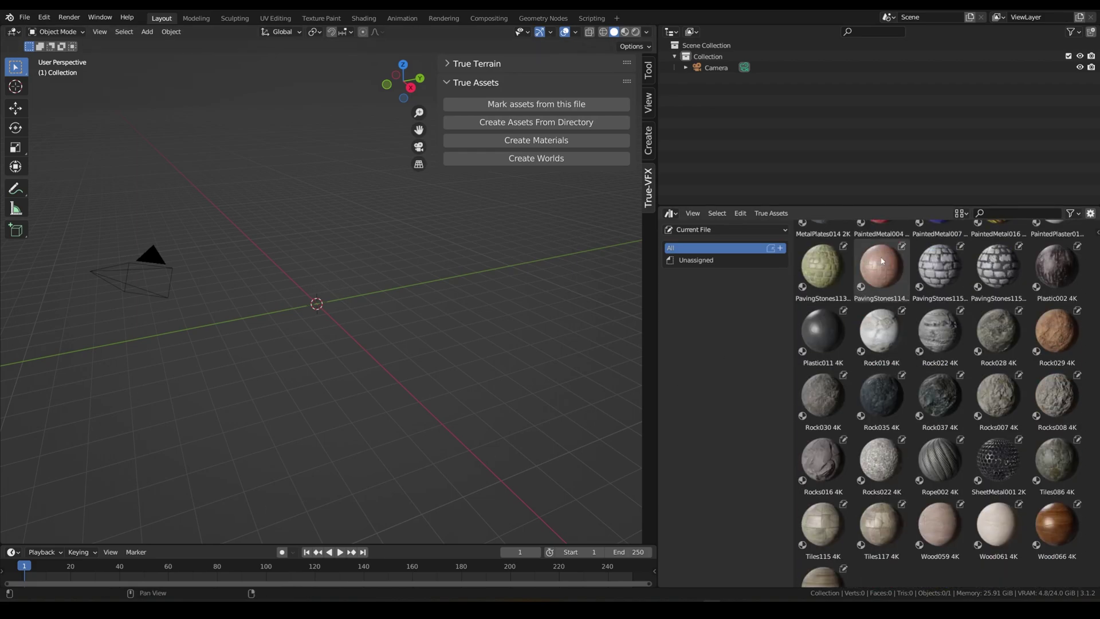
{"action": "scroll", "coordinate": [881, 424], "scroll_direction": "up", "scroll_amount": 15}
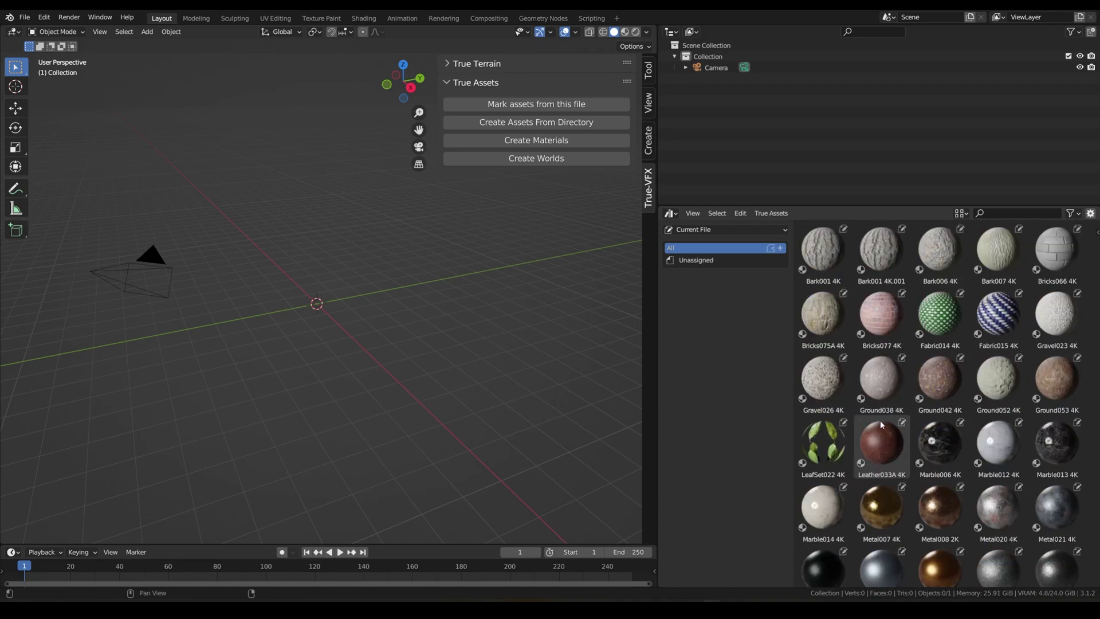
- Confirm the materials appear in True-Assets (Materials), then return to Current File
{"action": "left_click", "coordinate": [735, 229]}
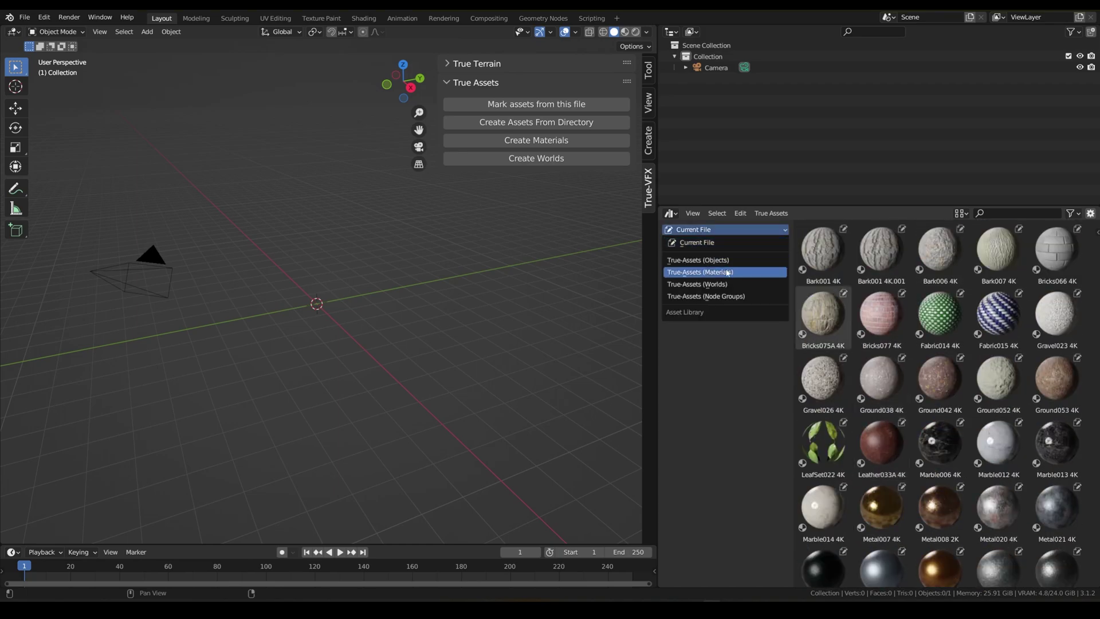
{"action": "left_click", "coordinate": [736, 272]}
{"action": "left_click", "coordinate": [742, 229]}
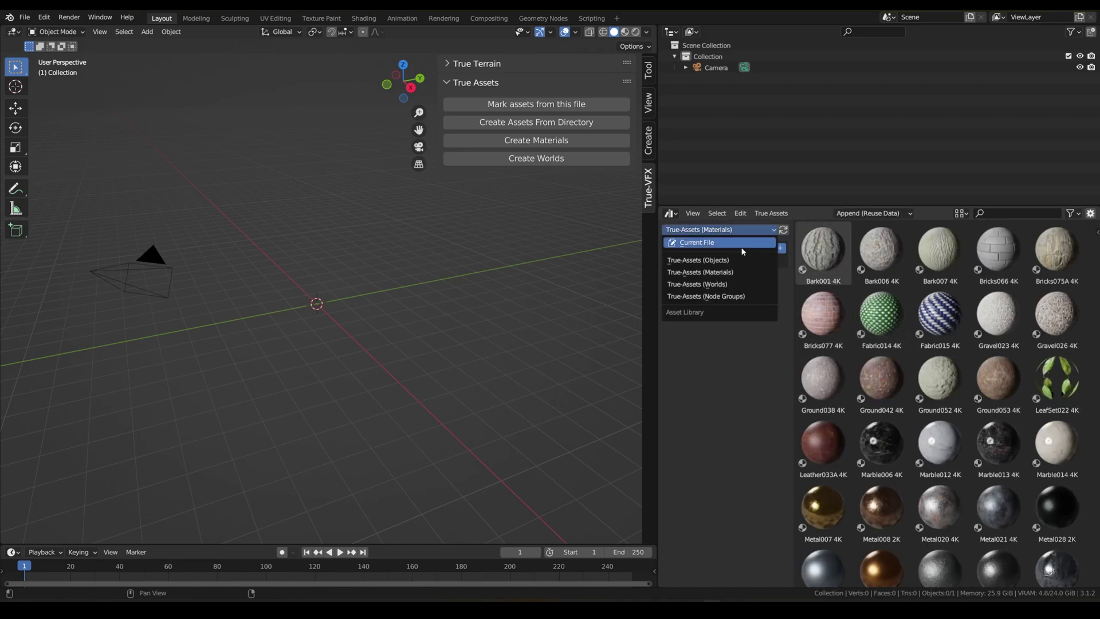
{"action": "left_click", "coordinate": [743, 229]}
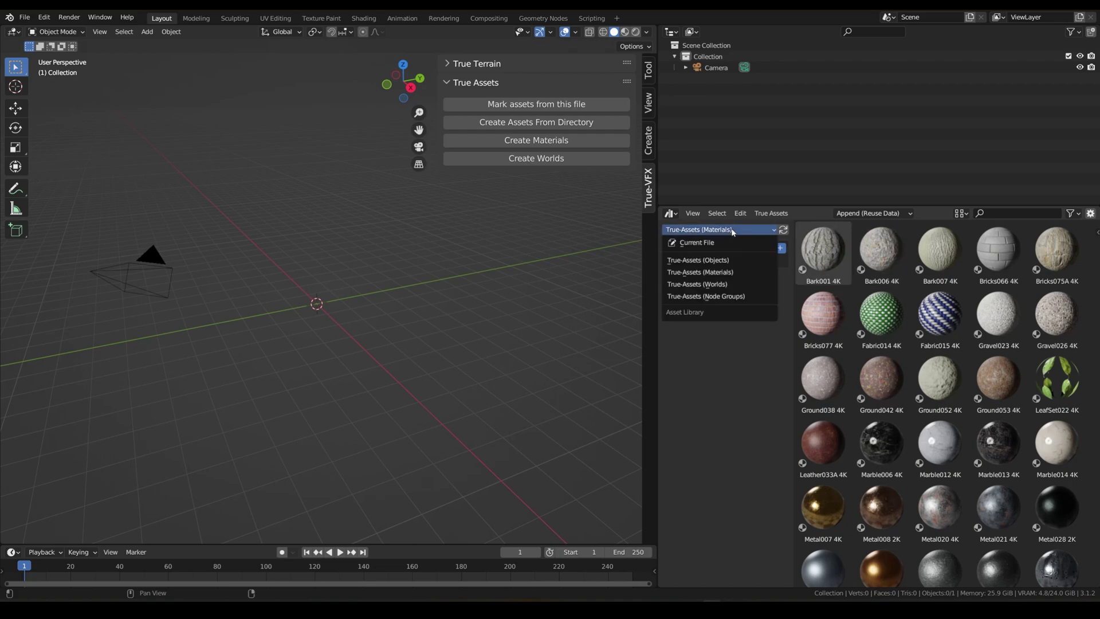
{"action": "left_click", "coordinate": [736, 272]}
{"action": "scroll", "coordinate": [853, 273], "scroll_direction": "down", "scroll_amount": 10}
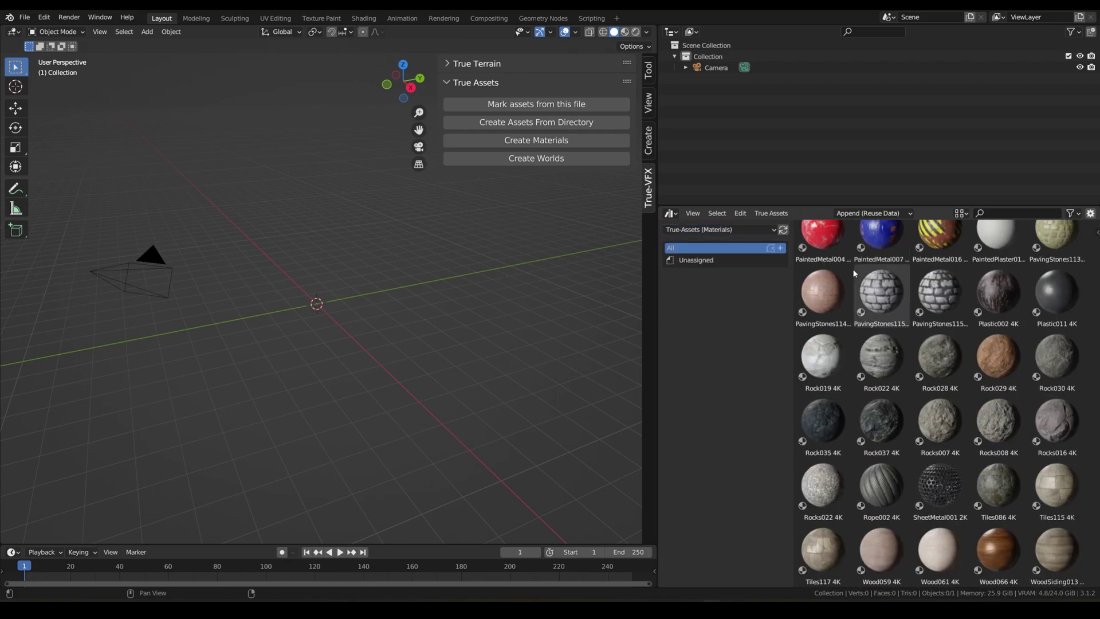
{"action": "scroll", "coordinate": [853, 273], "scroll_direction": "up", "scroll_amount": 10}
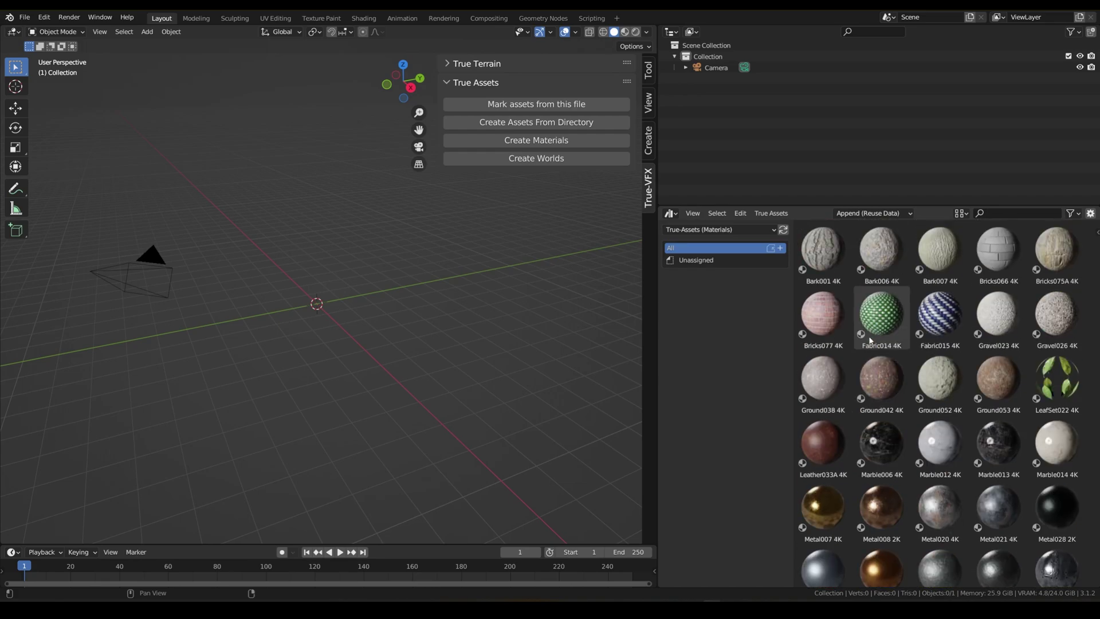
{"action": "left_click", "coordinate": [741, 232]}
{"action": "left_click", "coordinate": [728, 241]}
{"action": "scroll", "coordinate": [900, 290], "scroll_direction": "down", "scroll_amount": 10}
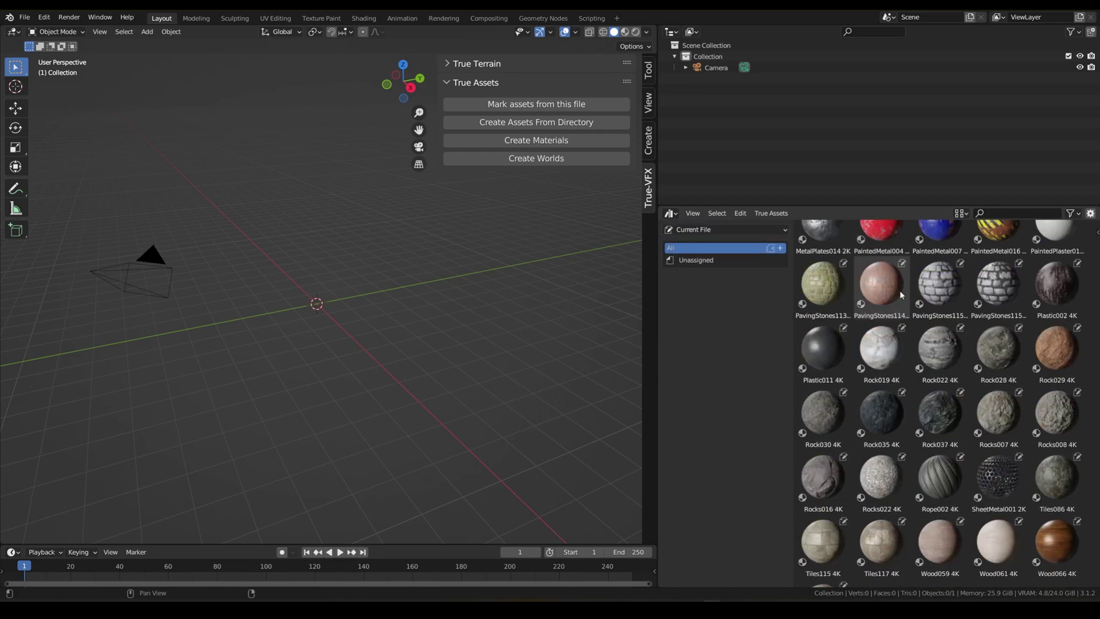
- Start a new General file without saving the current one
{"action": "left_click", "coordinate": [25, 16]}
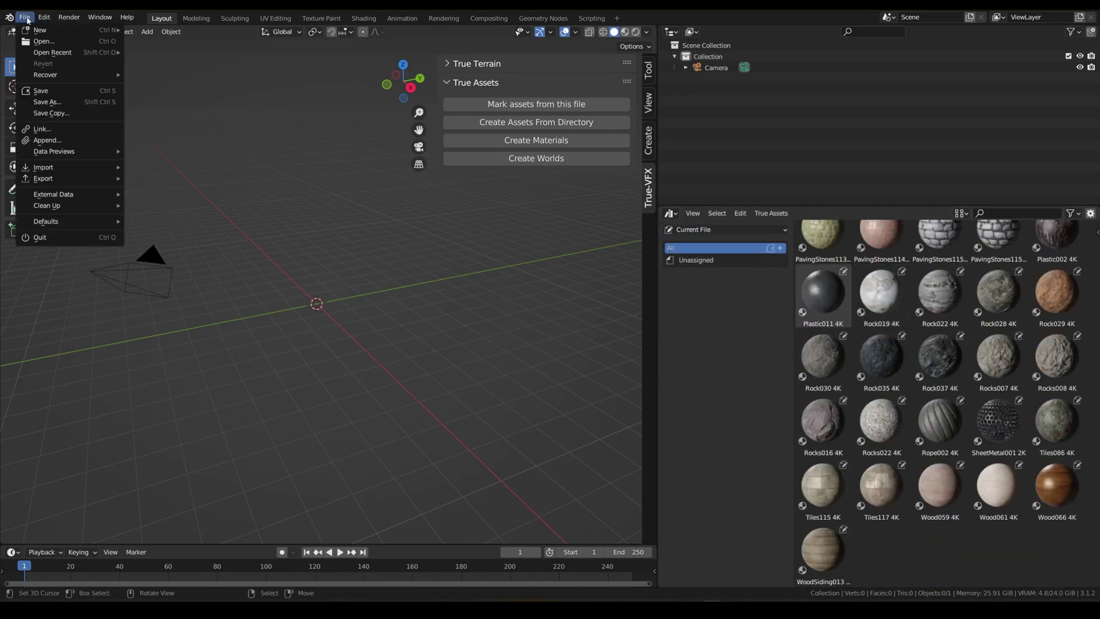
{"action": "mouse_move", "coordinate": [59, 33]}
{"action": "left_click", "coordinate": [150, 30]}
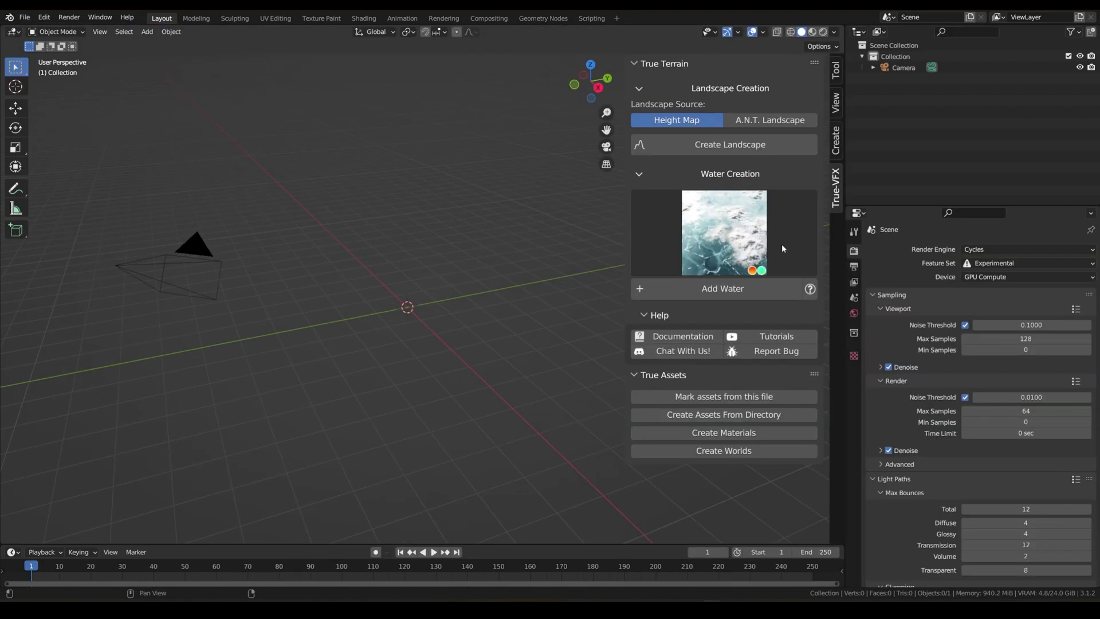
{"action": "left_click", "coordinate": [857, 213]}
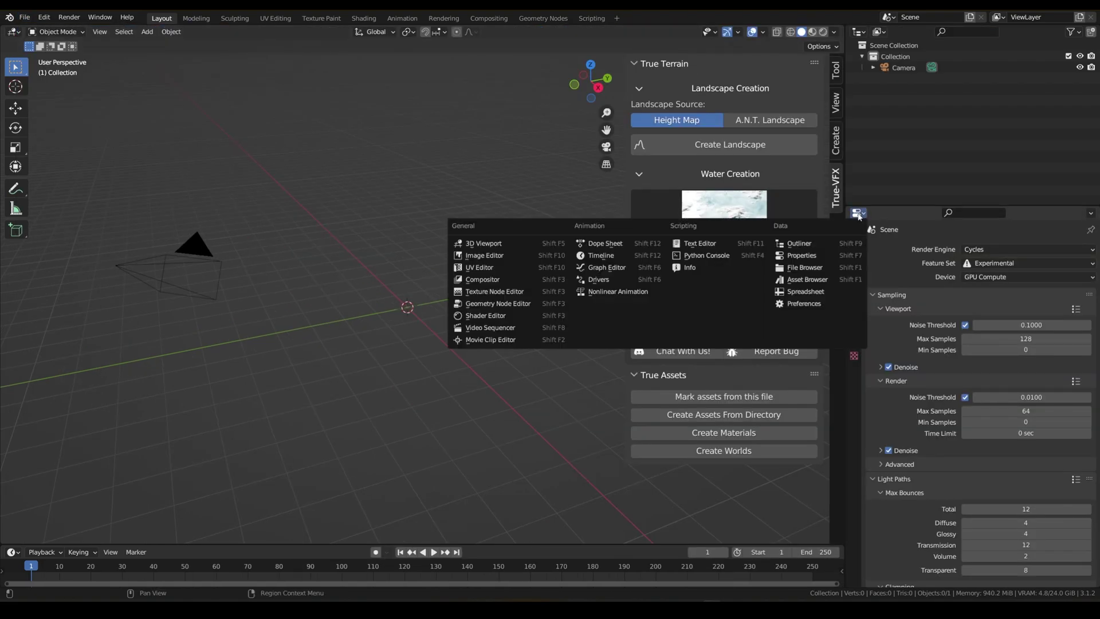
- Turn the Properties area into a wide Asset Browser showing True-Assets (Materials), True Terrain collapsed
{"action": "left_click", "coordinate": [825, 279]}
{"action": "left_click_drag", "start_coordinate": [843, 251], "coordinate": [576, 249]}
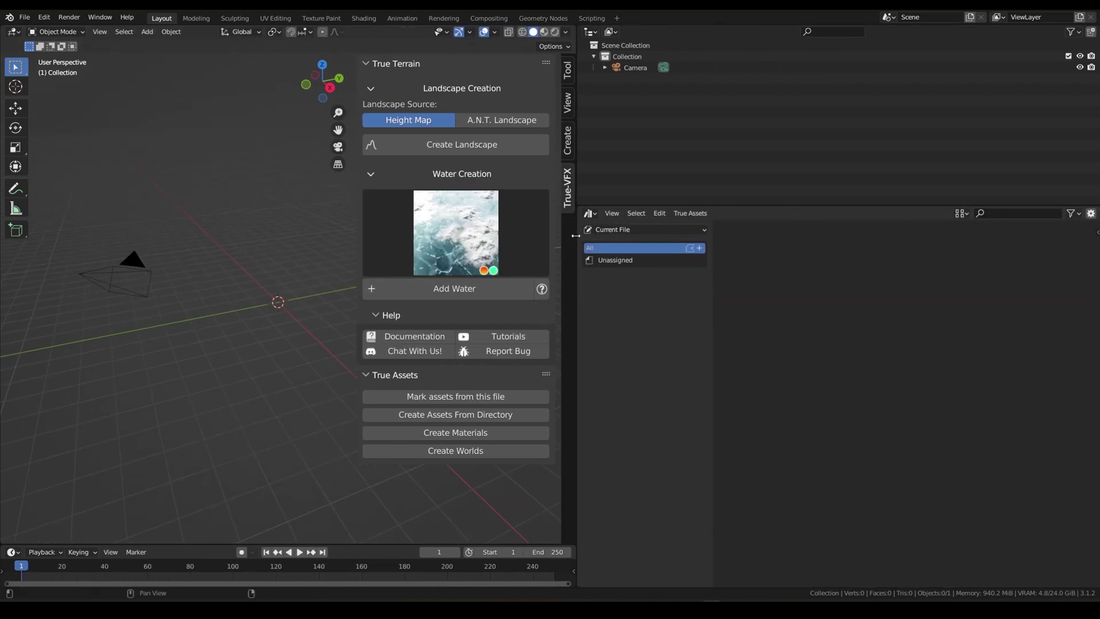
{"action": "left_click", "coordinate": [615, 230]}
{"action": "left_click", "coordinate": [631, 273]}
{"action": "scroll", "coordinate": [851, 310], "scroll_direction": "down", "scroll_amount": 5}
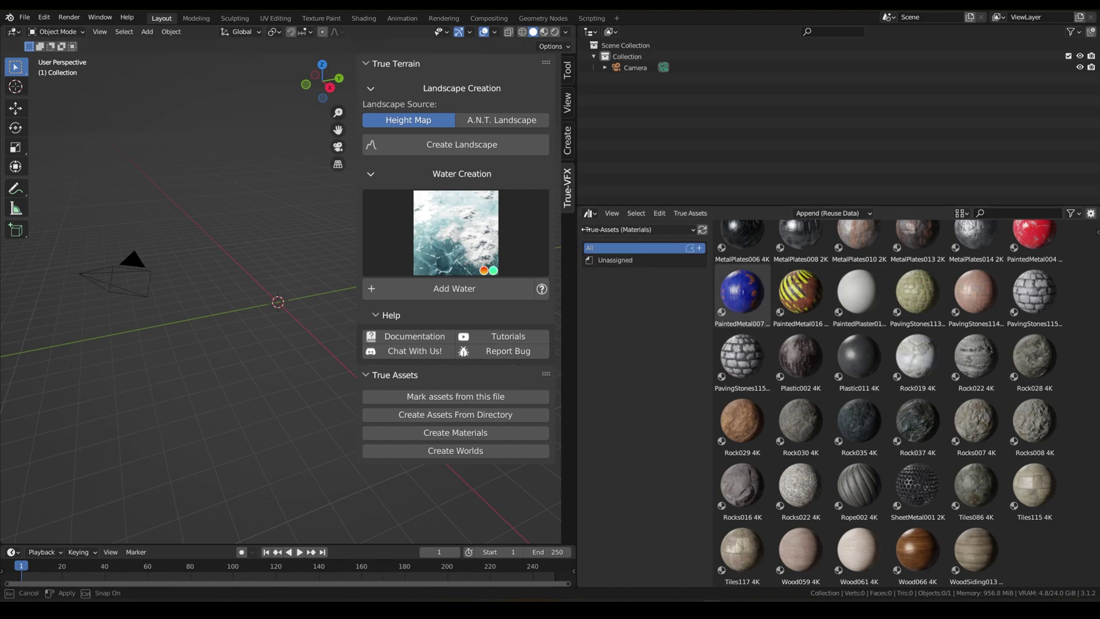
{"action": "left_click_drag", "start_coordinate": [576, 232], "coordinate": [603, 230]}
{"action": "left_click", "coordinate": [447, 68]}
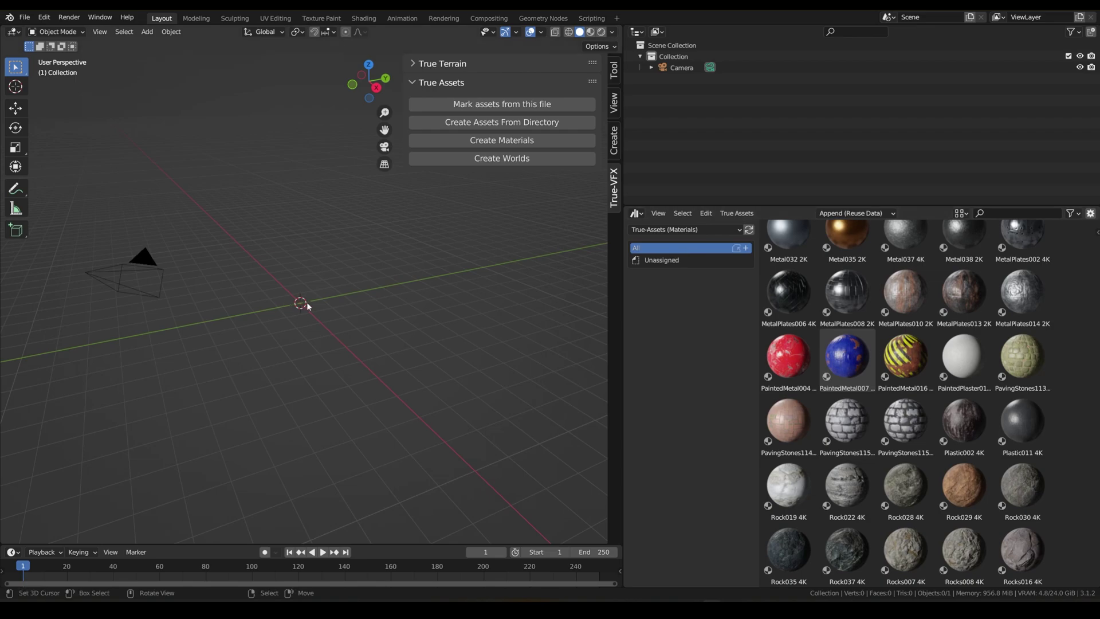
- Bring up the Snap menu for placing the 3D cursor
{"action": "key", "text": "shift+a"}
{"action": "mouse_move", "coordinate": [307, 305]}
{"action": "key", "text": "Escape"}
{"action": "key", "text": "shift+s"}
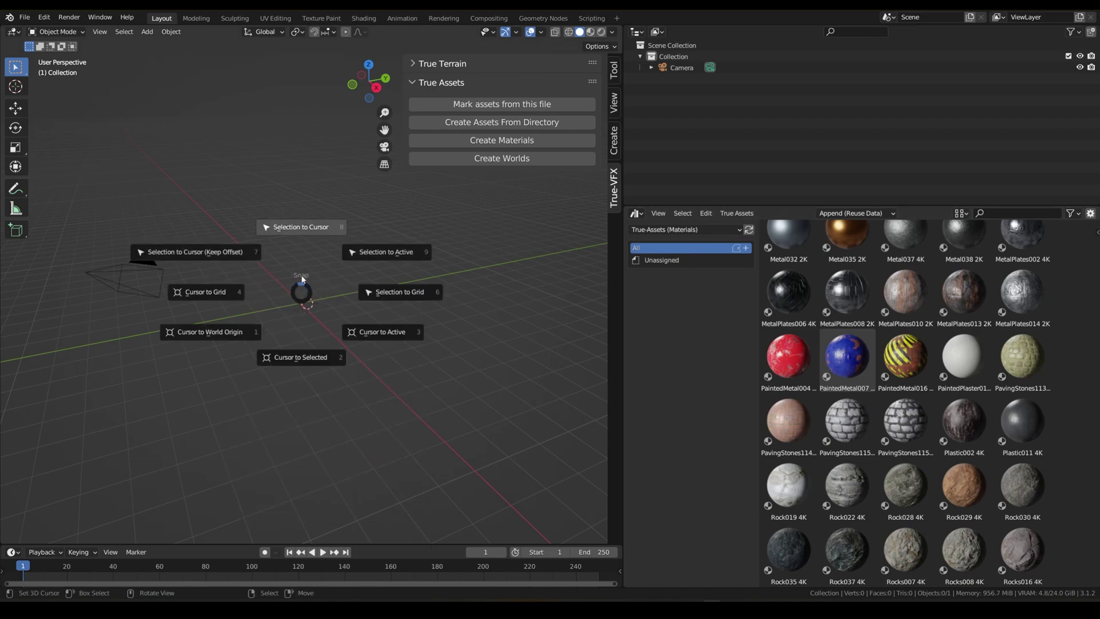
- Snap the 3D cursor to the world origin and add a UV sphere
{"action": "left_click", "coordinate": [245, 329]}
{"action": "key", "text": "shift+a"}
{"action": "mouse_move", "coordinate": [297, 302]}
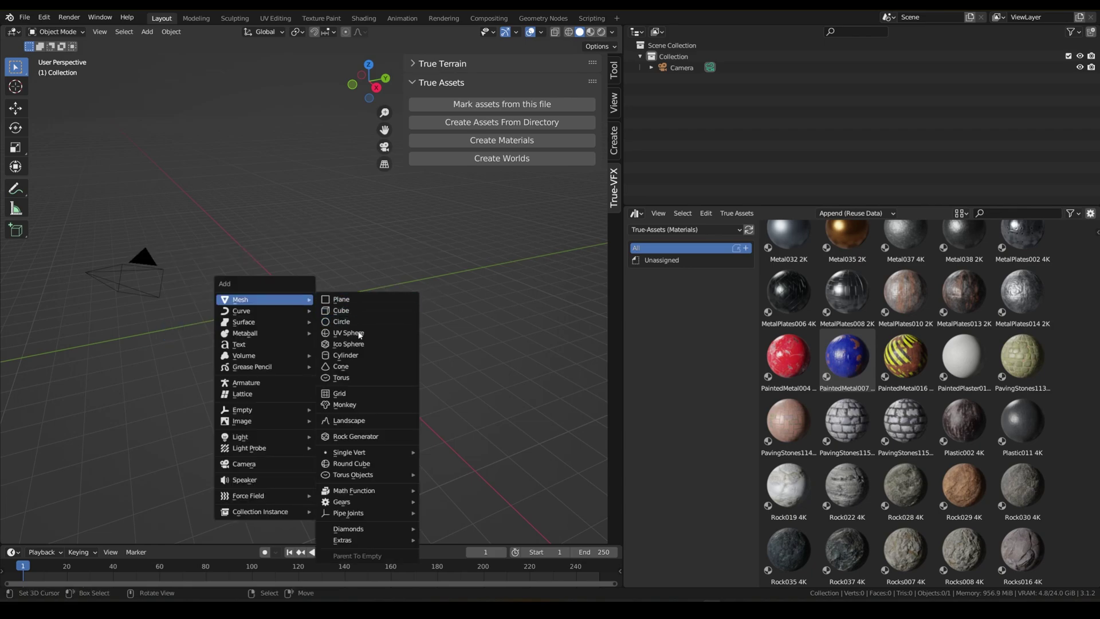
{"action": "left_click", "coordinate": [362, 335]}
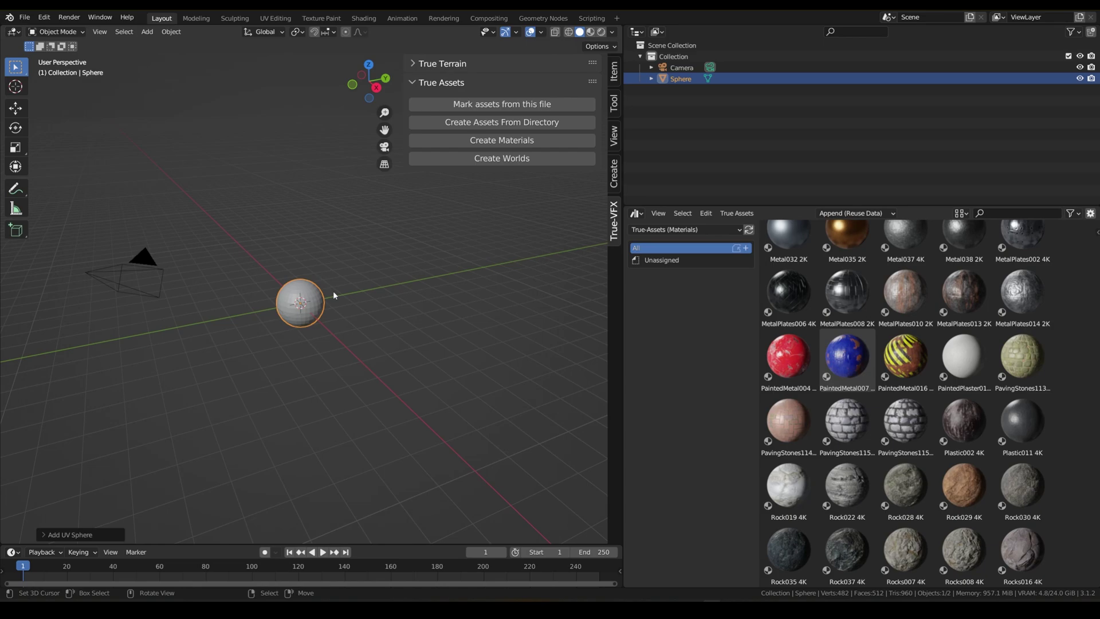
- Split the Outliner area and make the new part a Properties editor
{"action": "left_click_drag", "start_coordinate": [705, 205], "coordinate": [633, 104]}
{"action": "left_click", "coordinate": [629, 269]}
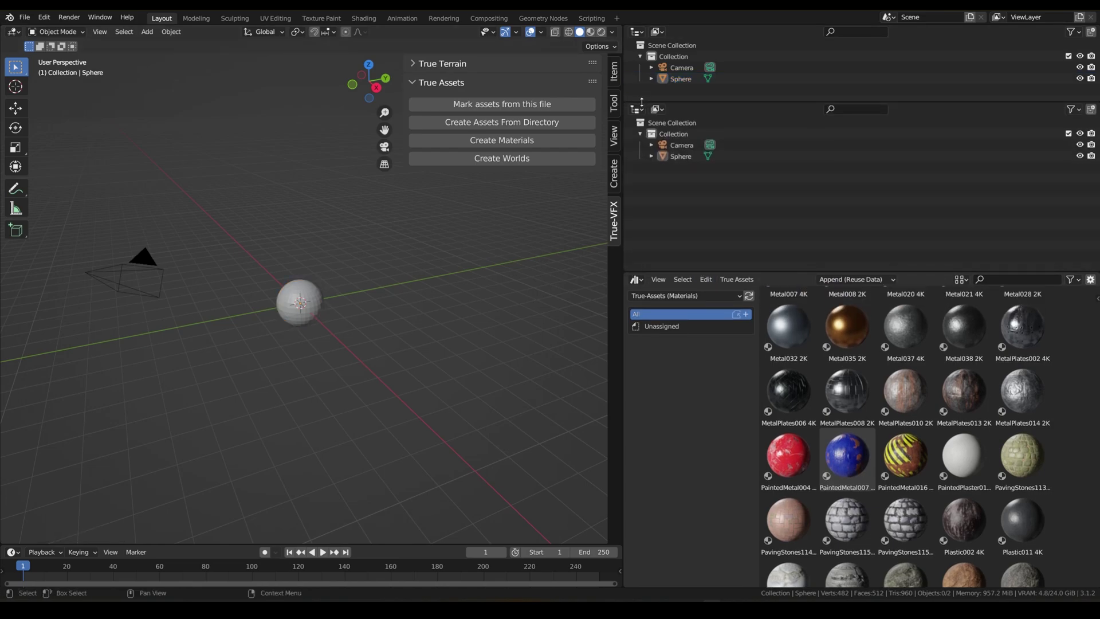
{"action": "left_click", "coordinate": [636, 109]}
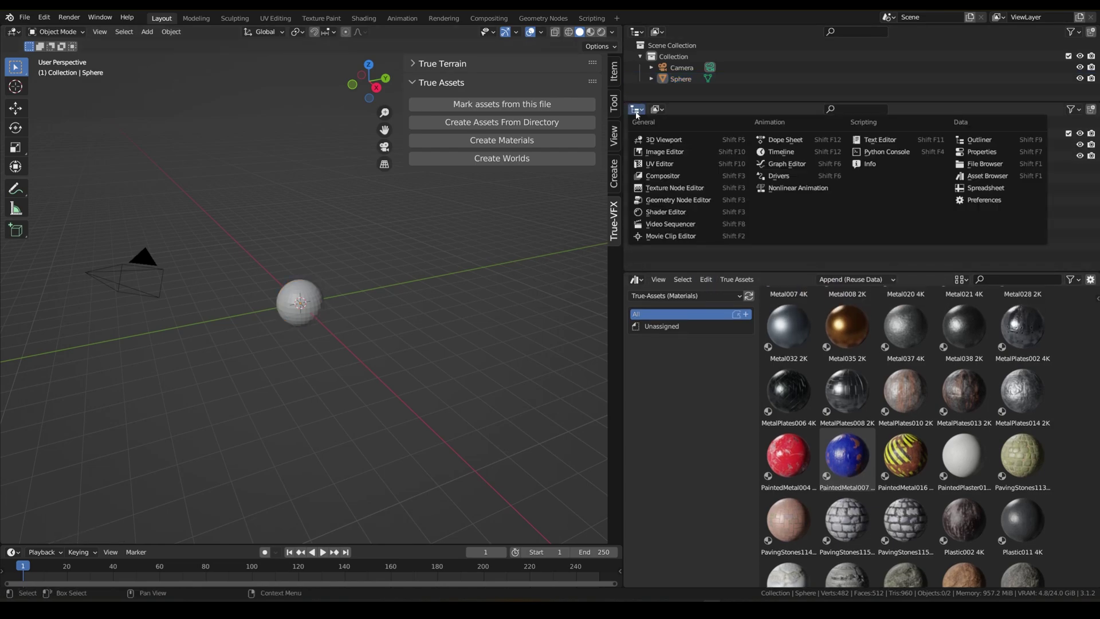
{"action": "left_click", "coordinate": [984, 152]}
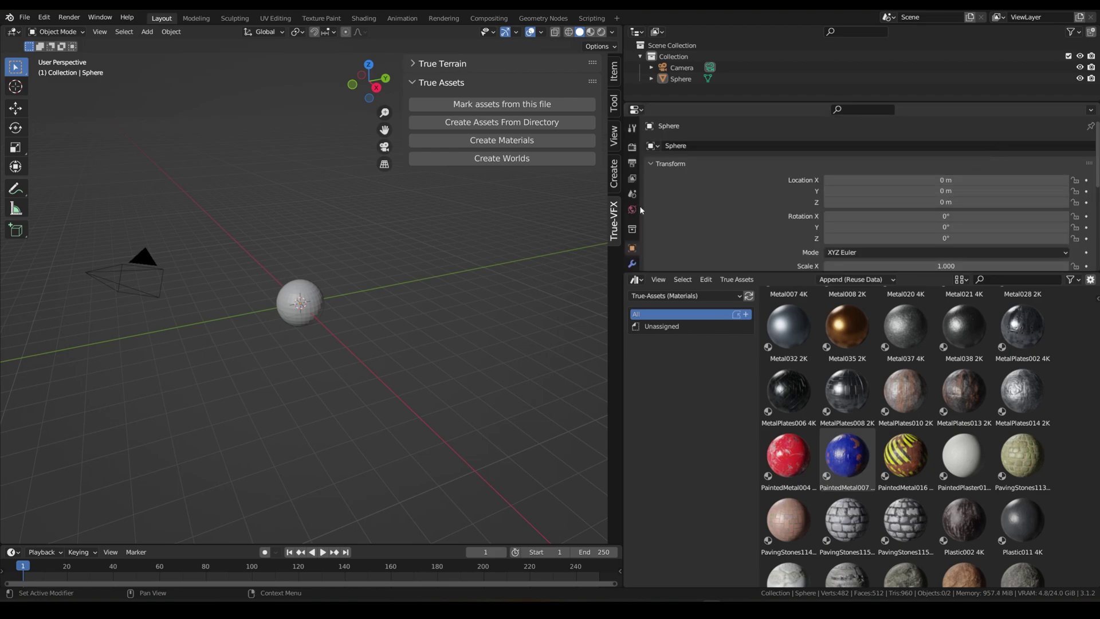
- Give the sphere a Subdivision Surface modifier with Adaptive Subdivision enabled
{"action": "scroll", "coordinate": [633, 218], "scroll_direction": "down", "scroll_amount": 3}
{"action": "left_click", "coordinate": [633, 177]}
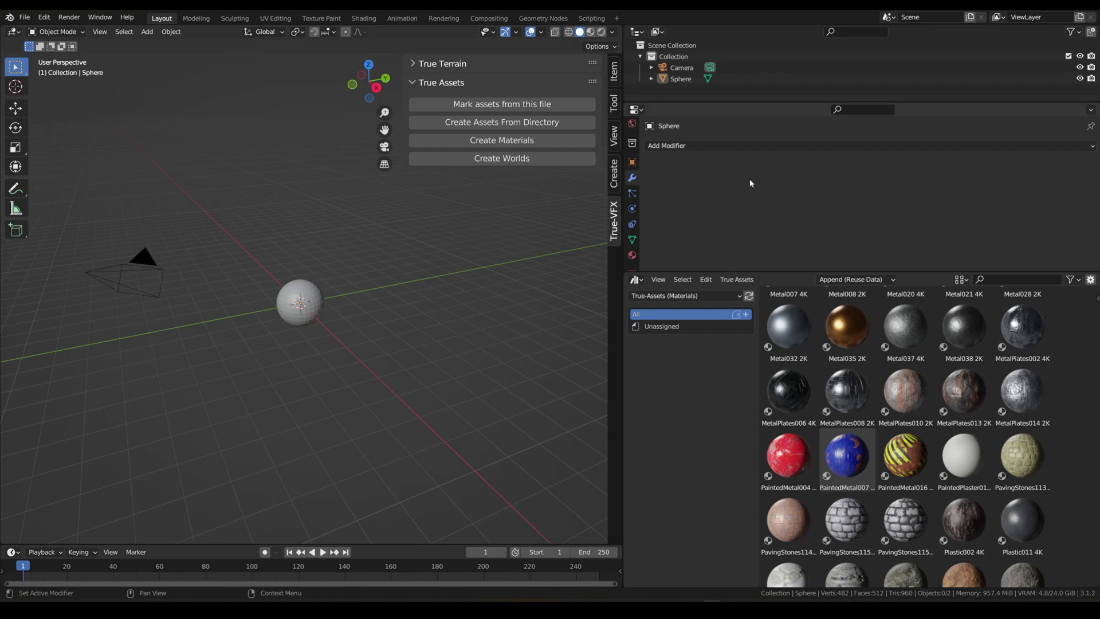
{"action": "left_click", "coordinate": [754, 146]}
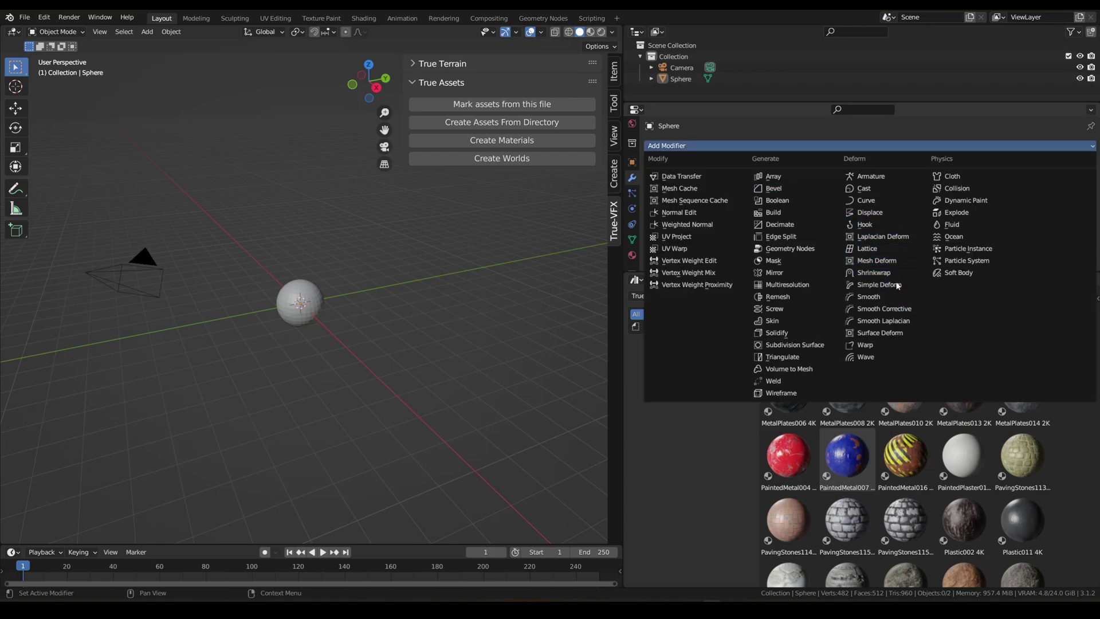
{"action": "left_click", "coordinate": [795, 344]}
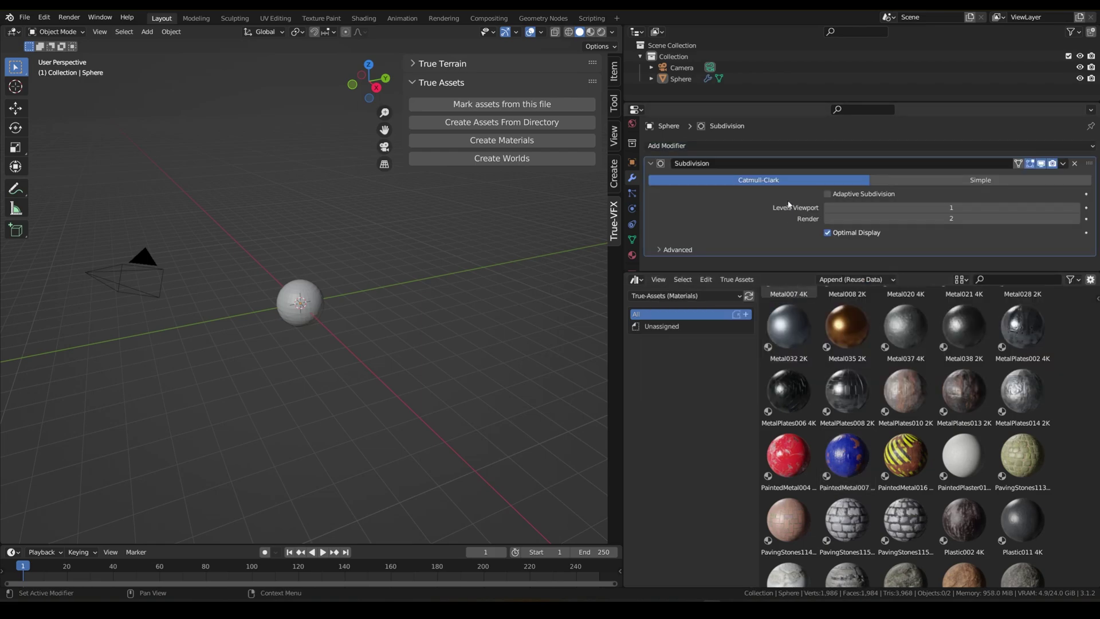
{"action": "left_click", "coordinate": [827, 194]}
- Switch the viewport to Rendered shading and shade the sphere smooth
{"action": "key", "text": "z"}
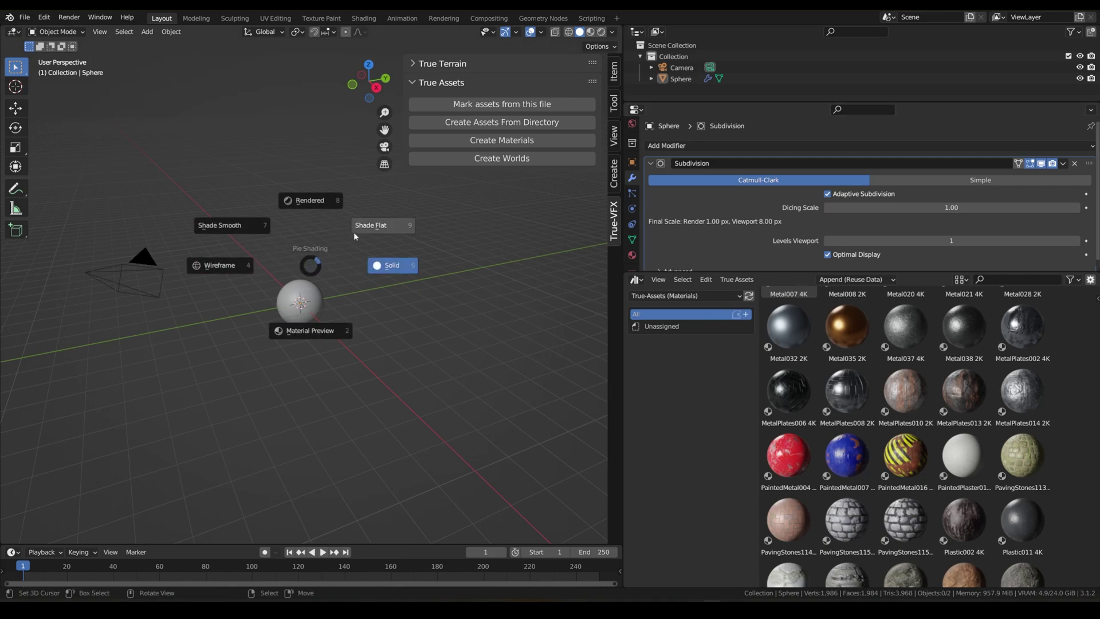
{"action": "left_click", "coordinate": [320, 201]}
{"action": "right_click", "coordinate": [309, 225]}
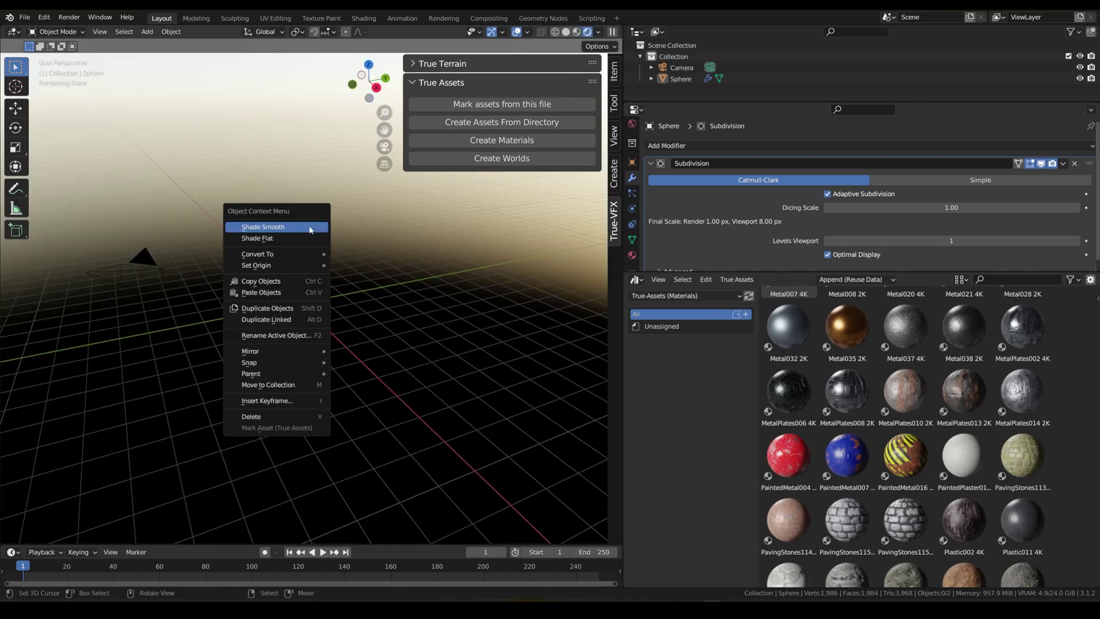
{"action": "left_click", "coordinate": [308, 225]}
- Apply the gold Metal035 2K material to the sphere from the Asset Browser
{"action": "scroll", "coordinate": [308, 299], "scroll_direction": "up", "scroll_amount": 7}
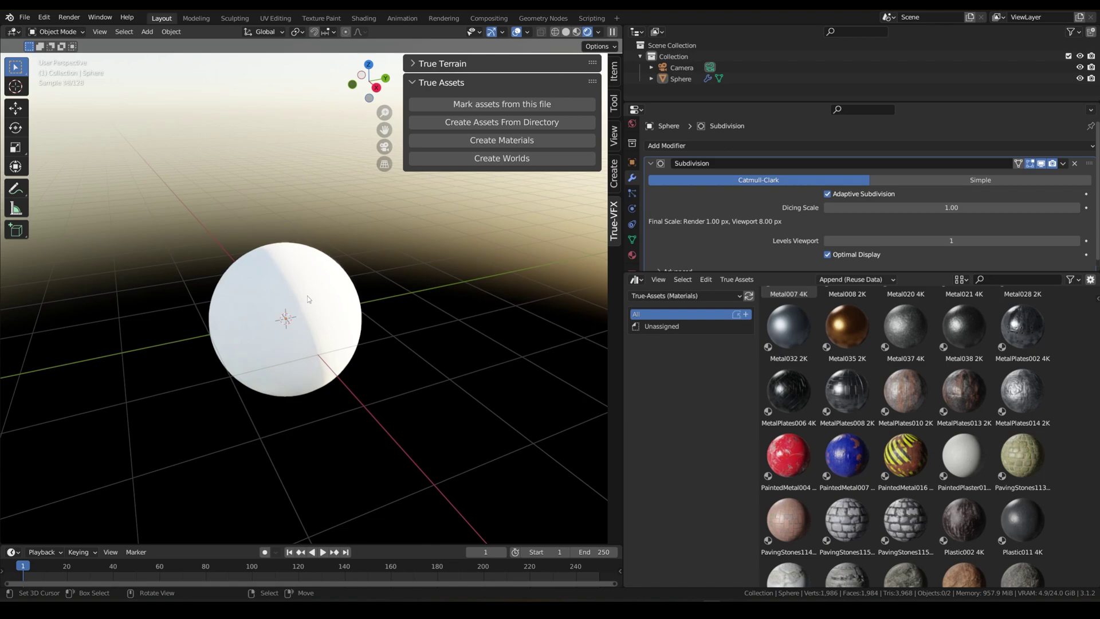
{"action": "left_click_drag", "start_coordinate": [847, 327], "coordinate": [288, 312]}
{"action": "middle_click_drag", "start_coordinate": [383, 300], "coordinate": [290, 301]}
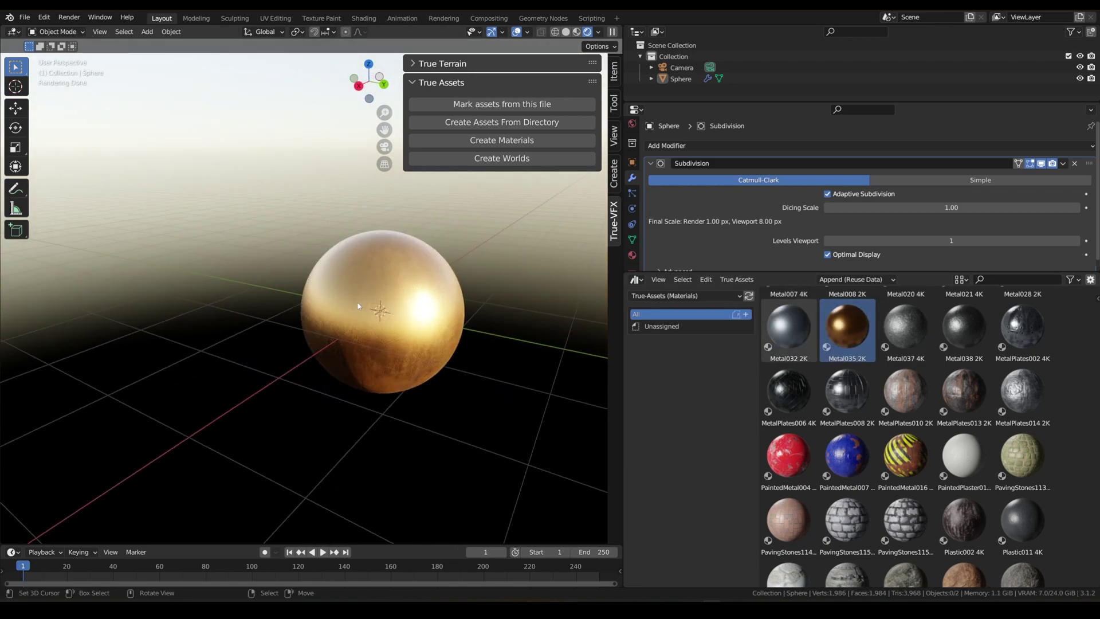
- Frame the sphere, enlarge the Properties editor, and show its Metal035 2K material settings
{"action": "left_click", "coordinate": [406, 298]}
{"action": "key", "text": "KP_Decimal"}
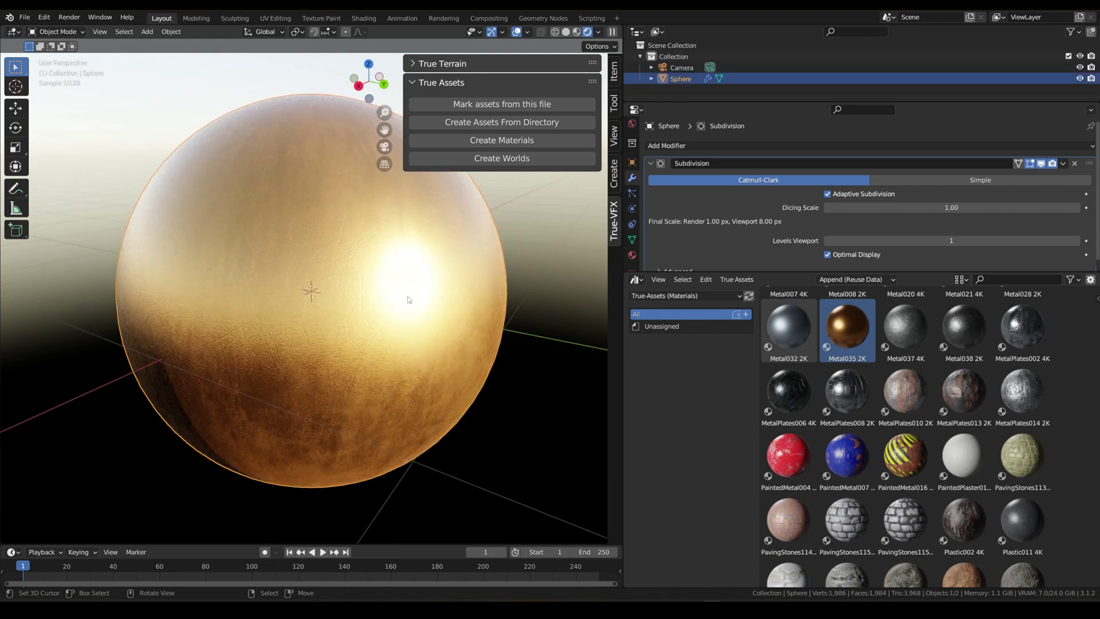
{"action": "scroll", "coordinate": [407, 297], "scroll_direction": "down", "scroll_amount": 4}
{"action": "left_click_drag", "start_coordinate": [659, 274], "coordinate": [659, 362]}
{"action": "left_click", "coordinate": [633, 326]}
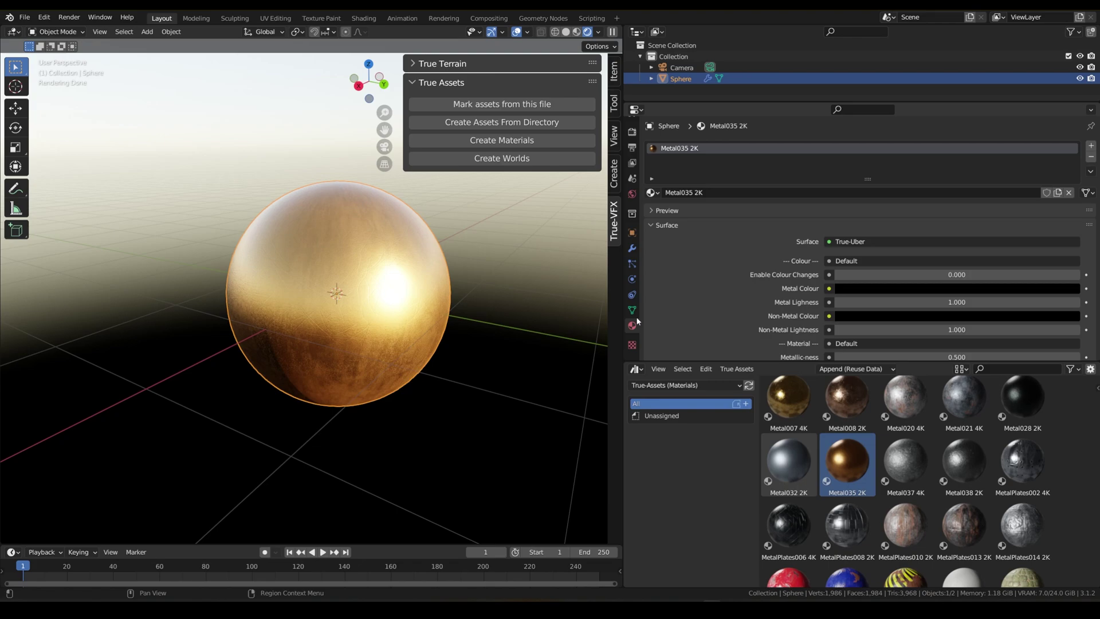
{"action": "scroll", "coordinate": [777, 248], "scroll_direction": "down", "scroll_amount": 2}
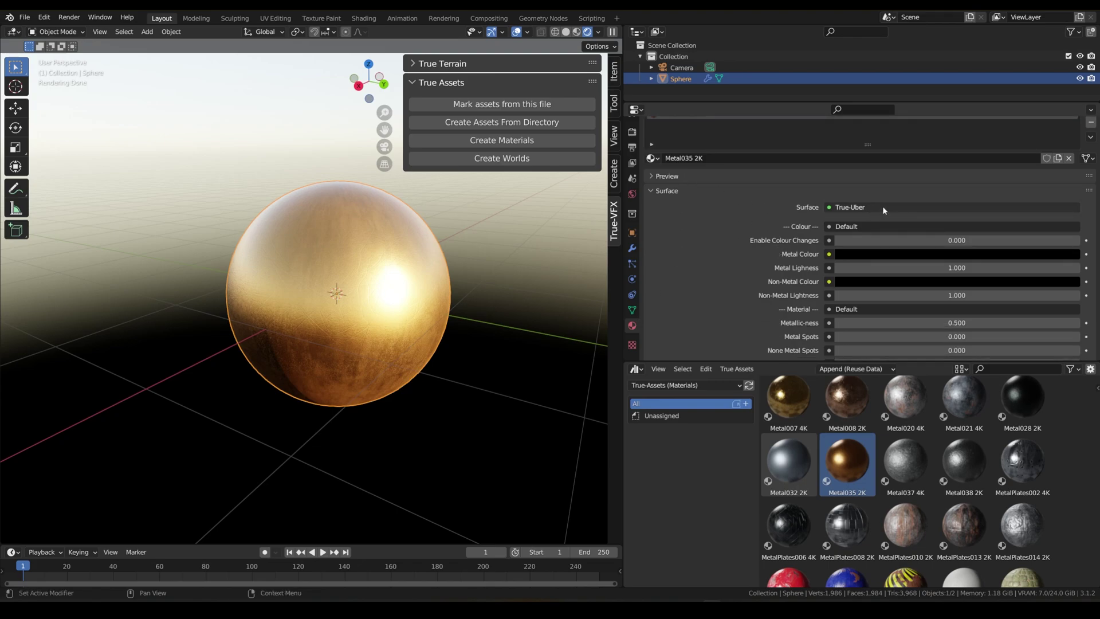
{"action": "scroll", "coordinate": [793, 210], "scroll_direction": "down", "scroll_amount": 6}
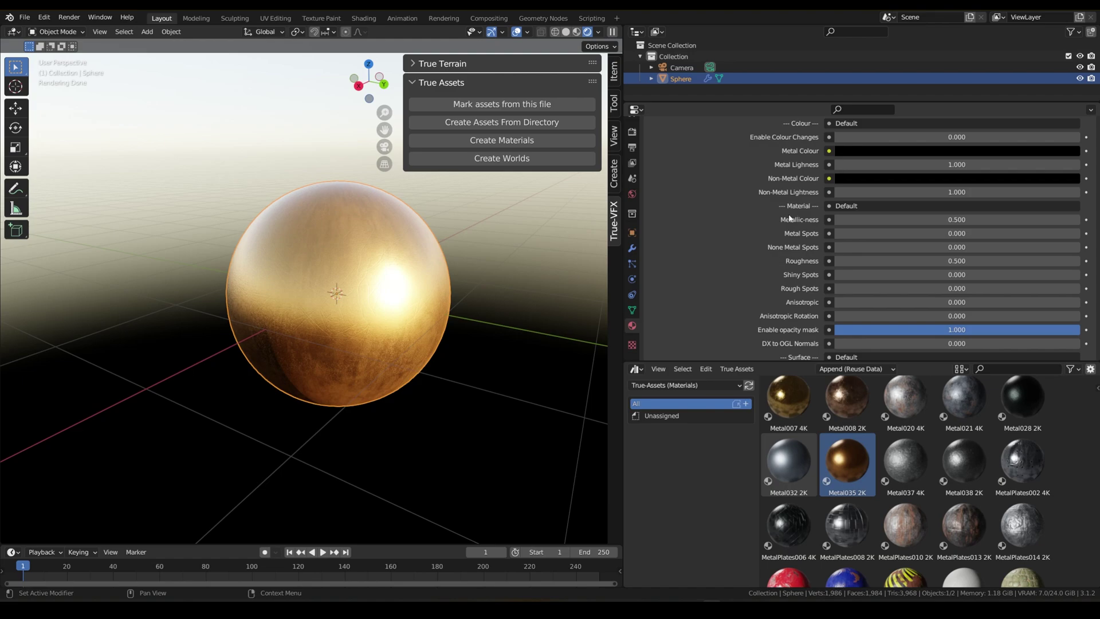
{"action": "scroll", "coordinate": [790, 219], "scroll_direction": "down", "scroll_amount": 1}
- Preview Metallic, Roughness and Anisotropic values, leaving Roughness 0.500 and Anisotropic 0.000
{"action": "mouse_move", "coordinate": [842, 201]}
{"action": "left_mouse_down"}
{"action": "mouse_move", "coordinate": [791, 202]}
{"action": "mouse_move", "coordinate": [842, 202]}
{"action": "left_mouse_up"}
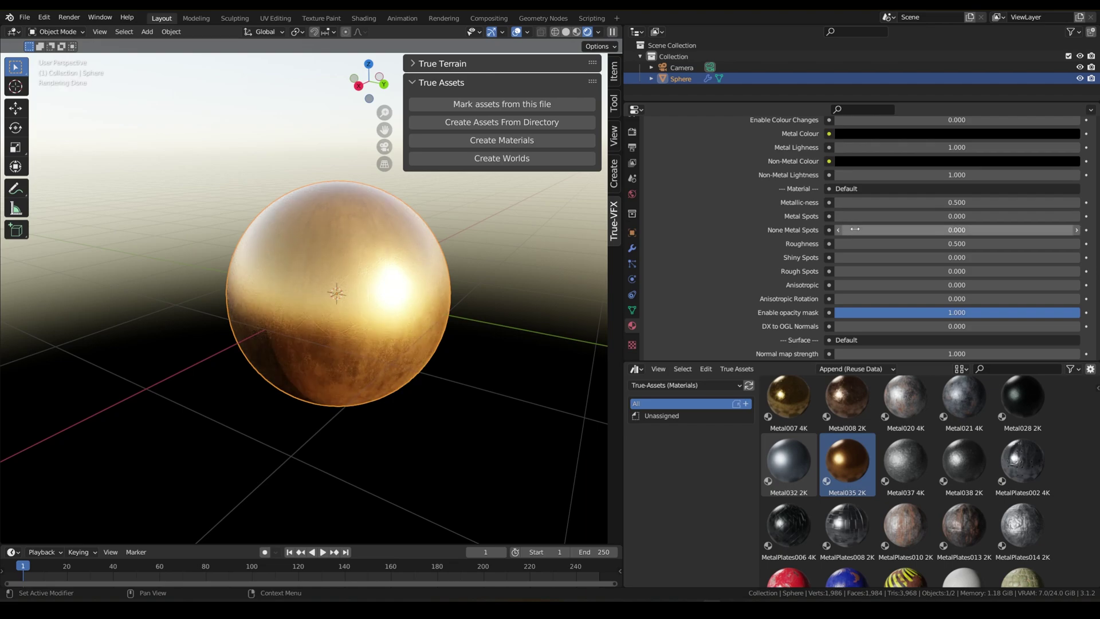
{"action": "mouse_move", "coordinate": [855, 243]}
{"action": "left_mouse_down"}
{"action": "mouse_move", "coordinate": [894, 244]}
{"action": "mouse_move", "coordinate": [813, 243]}
{"action": "mouse_move", "coordinate": [854, 243]}
{"action": "left_mouse_up"}
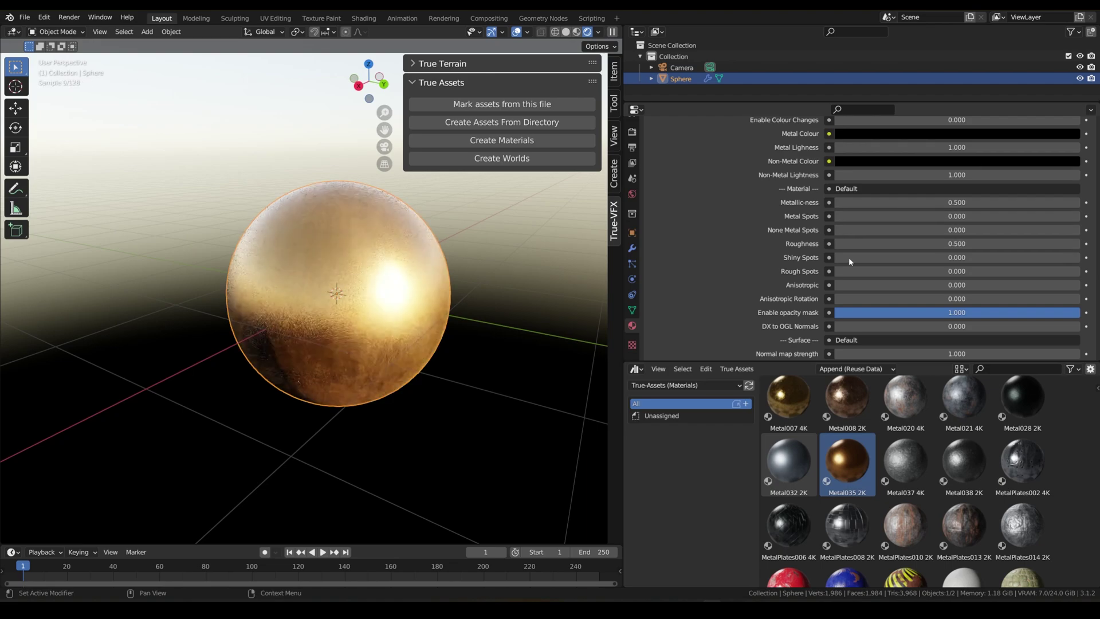
{"action": "left_click_drag", "start_coordinate": [917, 284], "coordinate": [831, 305]}
{"action": "scroll", "coordinate": [1015, 285], "scroll_direction": "down", "scroll_amount": 5}
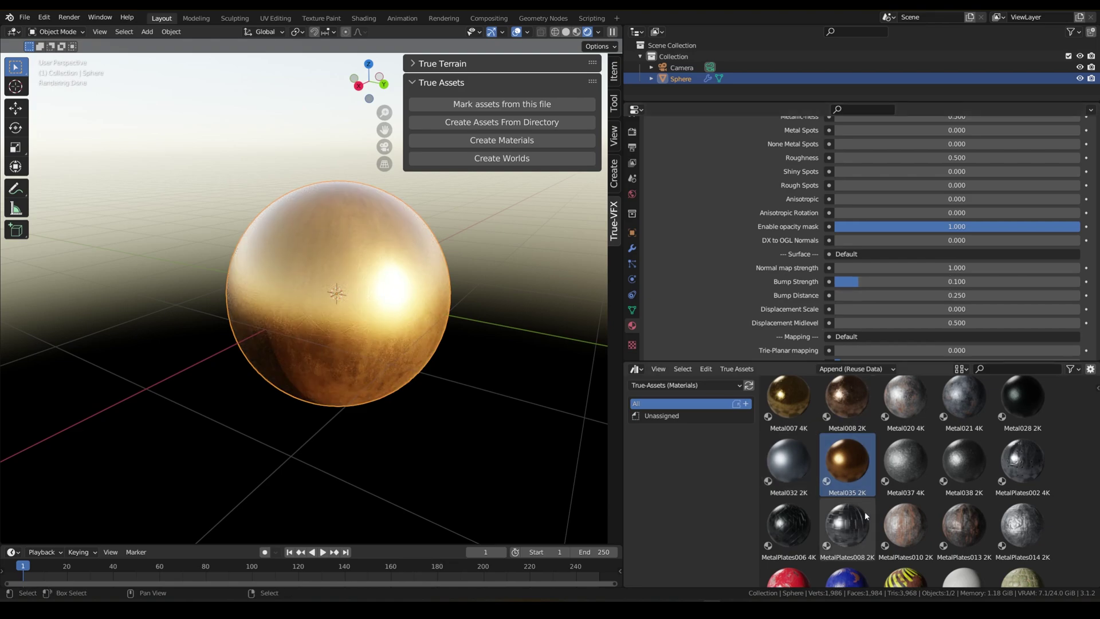
{"action": "scroll", "coordinate": [865, 511], "scroll_direction": "down", "scroll_amount": 3}
- Apply the PavingStones115 material to the sphere and set normal map strength to 0
{"action": "scroll", "coordinate": [890, 487], "scroll_direction": "down", "scroll_amount": 3}
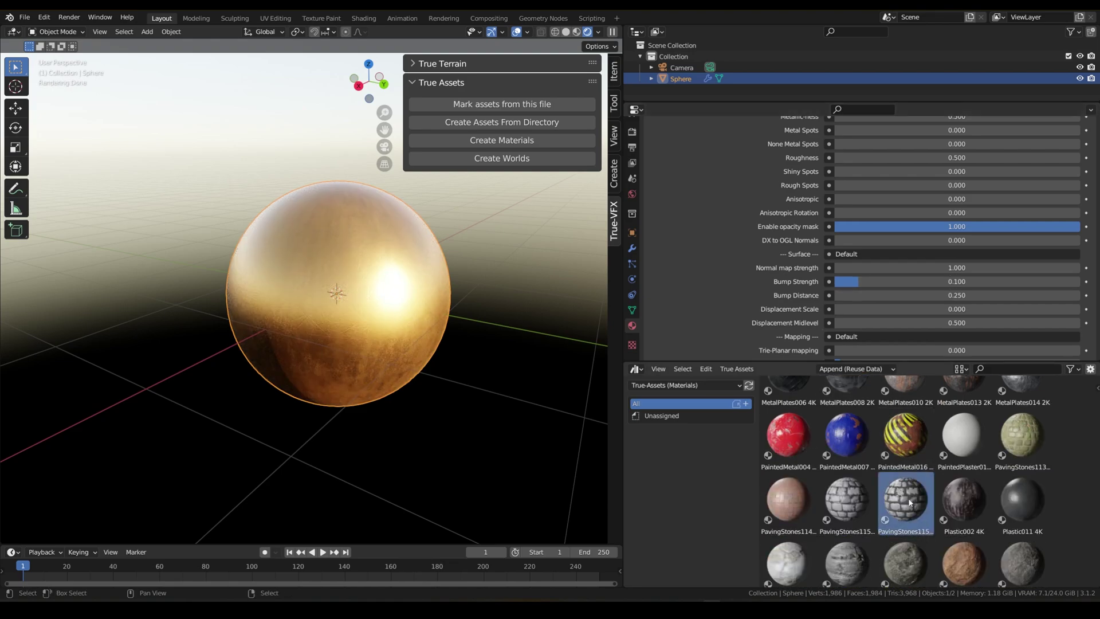
{"action": "left_click_drag", "start_coordinate": [905, 499], "coordinate": [331, 274]}
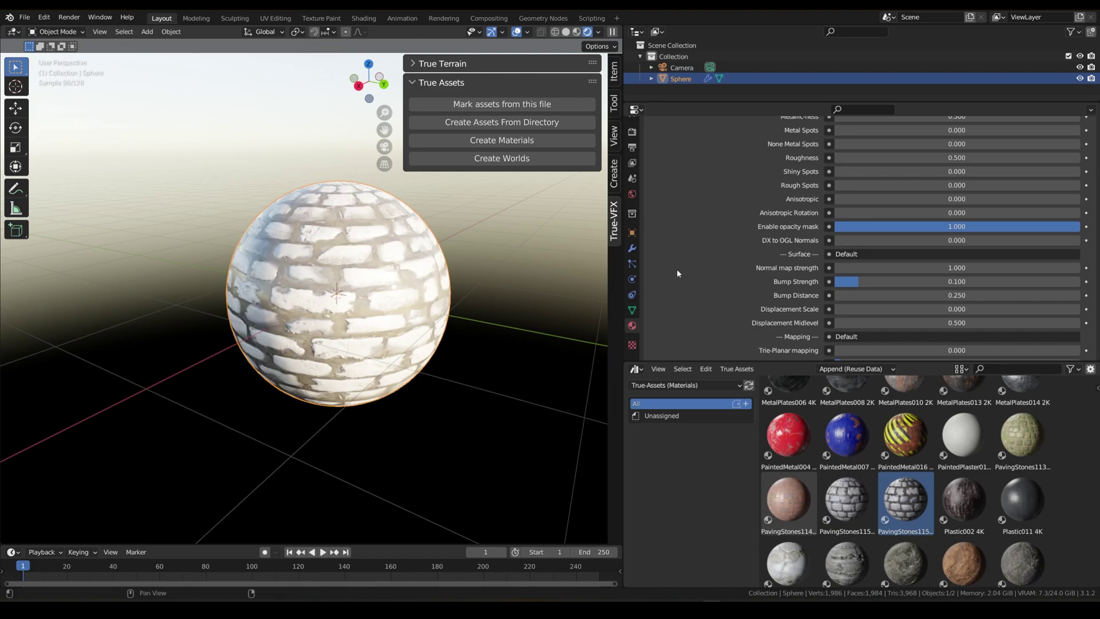
{"action": "left_click_drag", "start_coordinate": [957, 268], "coordinate": [894, 268]}
- Set Displacement Scale to 0.05, then lower it to 0.040
{"action": "scroll", "coordinate": [877, 286], "scroll_direction": "down", "scroll_amount": 3}
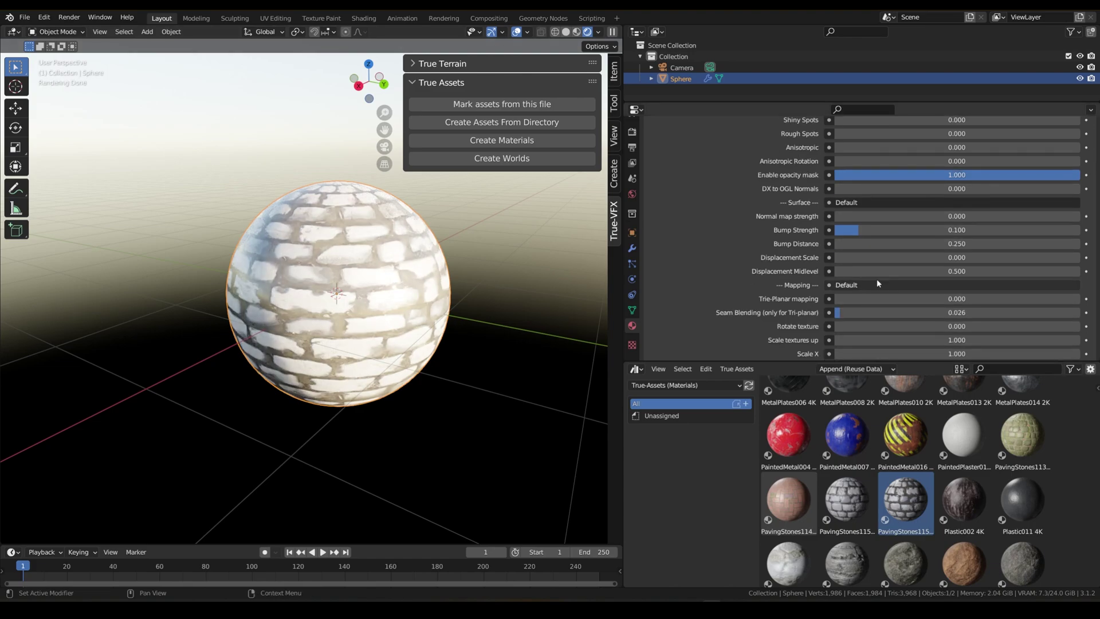
{"action": "left_click", "coordinate": [876, 257]}
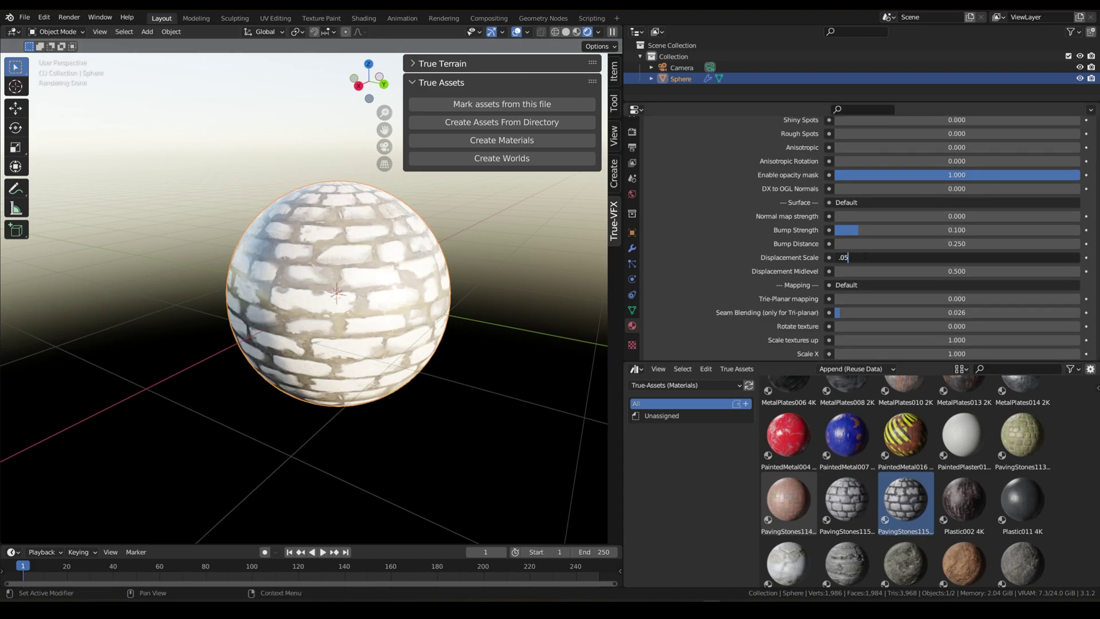
{"action": "key", "text": "Return"}
{"action": "left_click_drag", "start_coordinate": [864, 255], "coordinate": [836, 255]}
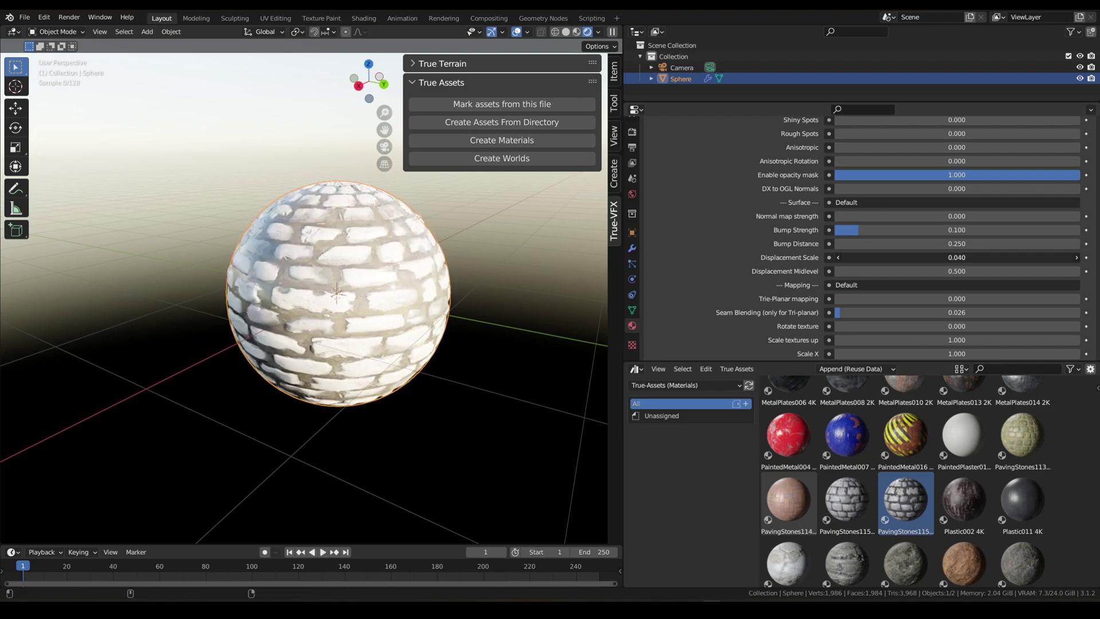
{"action": "left_click", "coordinate": [632, 249]}
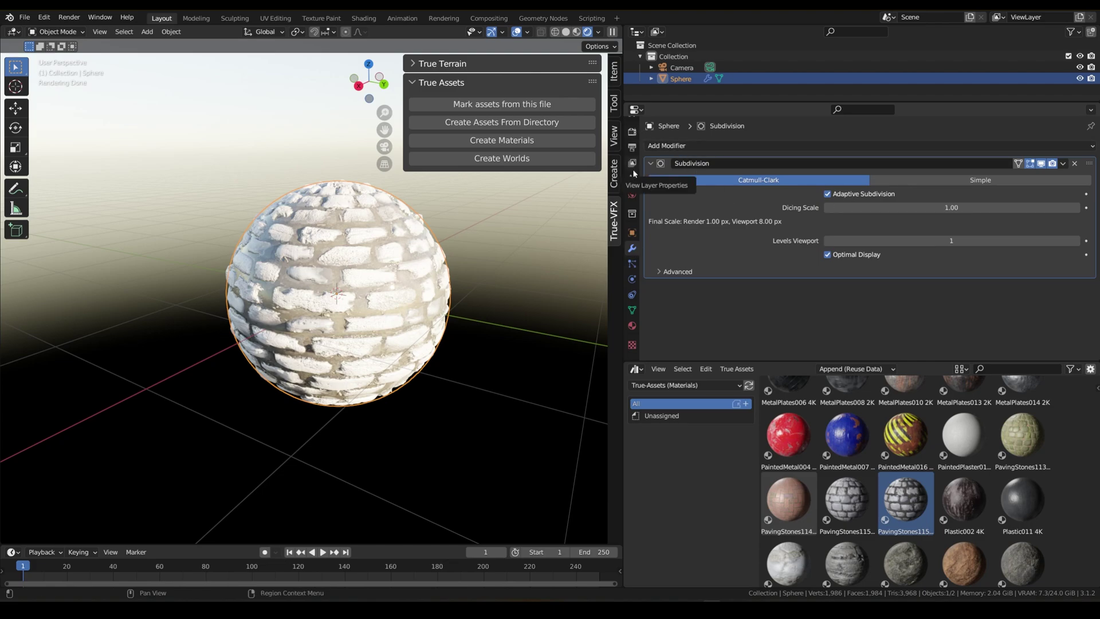
- Check Cycles uses the Experimental feature set on GPU Compute and zoom onto the displaced sphere
{"action": "left_click", "coordinate": [633, 132]}
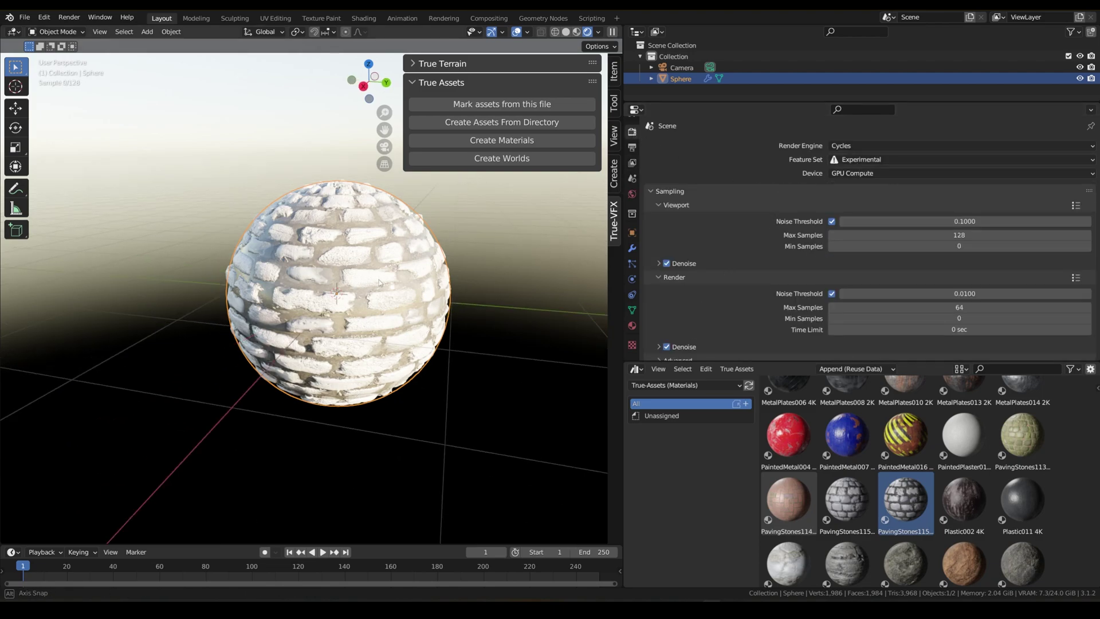
{"action": "middle_click_drag", "start_coordinate": [401, 263], "coordinate": [418, 281]}
{"action": "scroll", "coordinate": [416, 260], "scroll_direction": "up", "scroll_amount": 2}
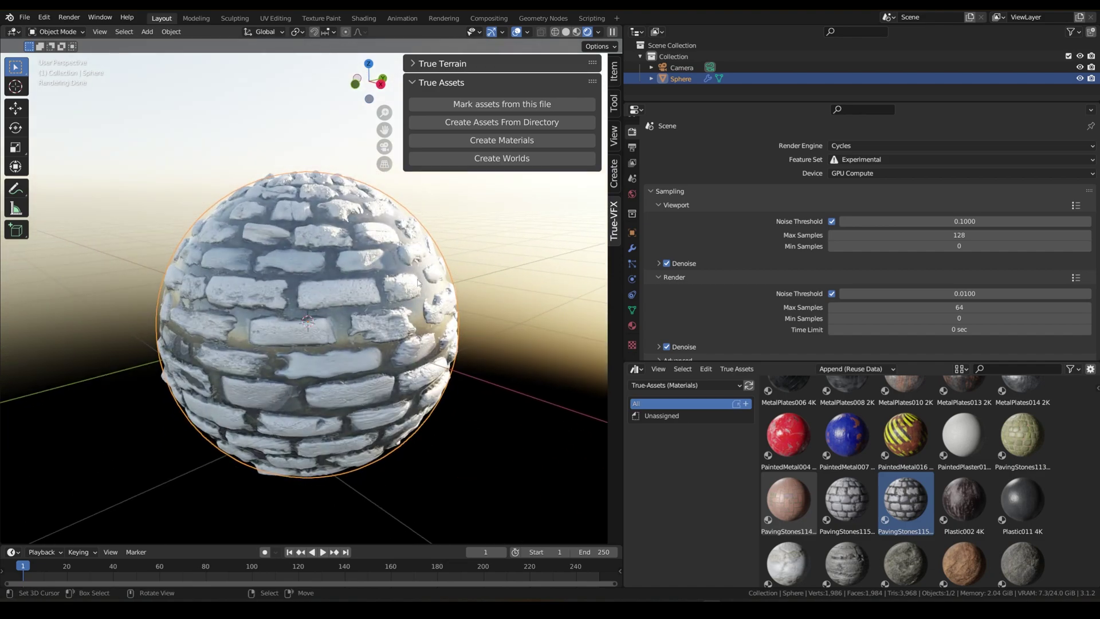
- Enlarge the Asset Browser and scroll it to the top, showing Bark001 4K onward
{"action": "left_click_drag", "start_coordinate": [792, 363], "coordinate": [813, 241]}
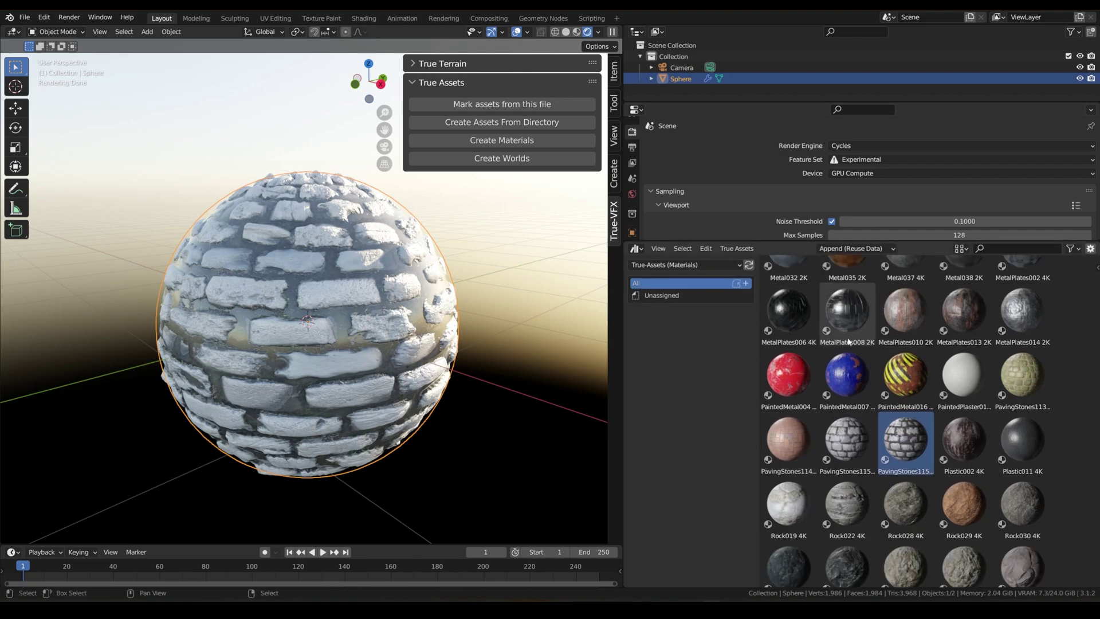
{"action": "scroll", "coordinate": [848, 342], "scroll_direction": "up", "scroll_amount": 10}
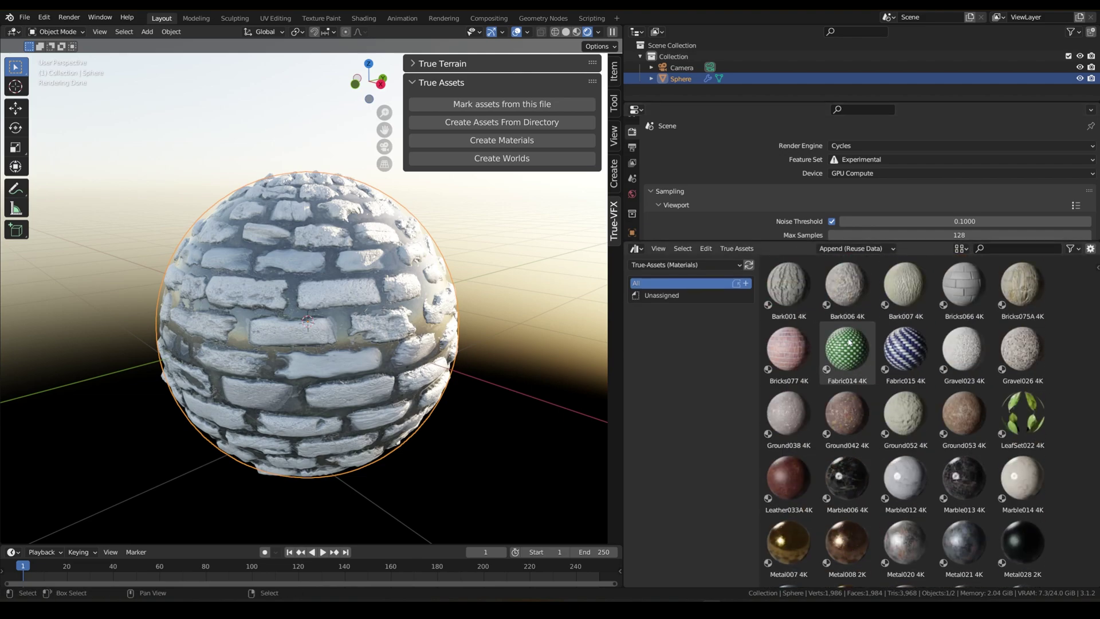